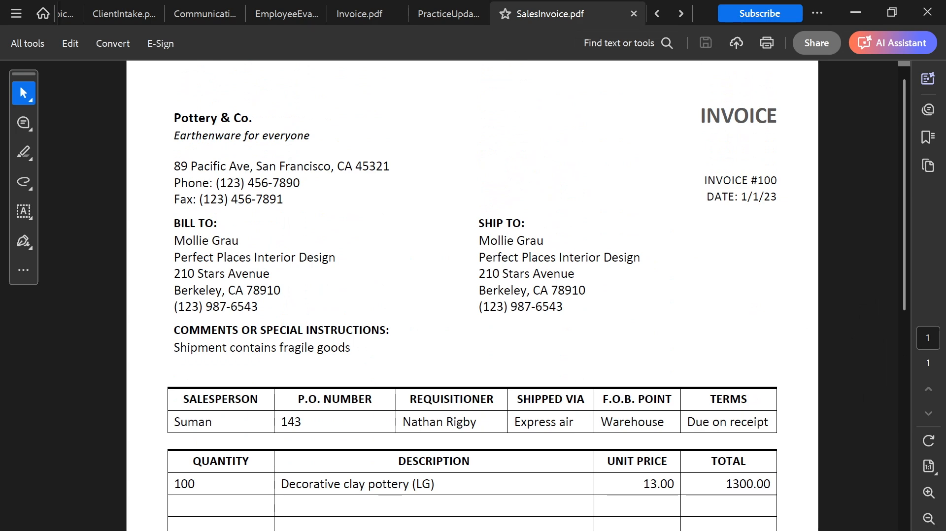
Step: Review the SalesInvoice.pdf document and the blank PracticeUpdate.pdf form from beginning to end
scroll(472, 295, "down", 3)
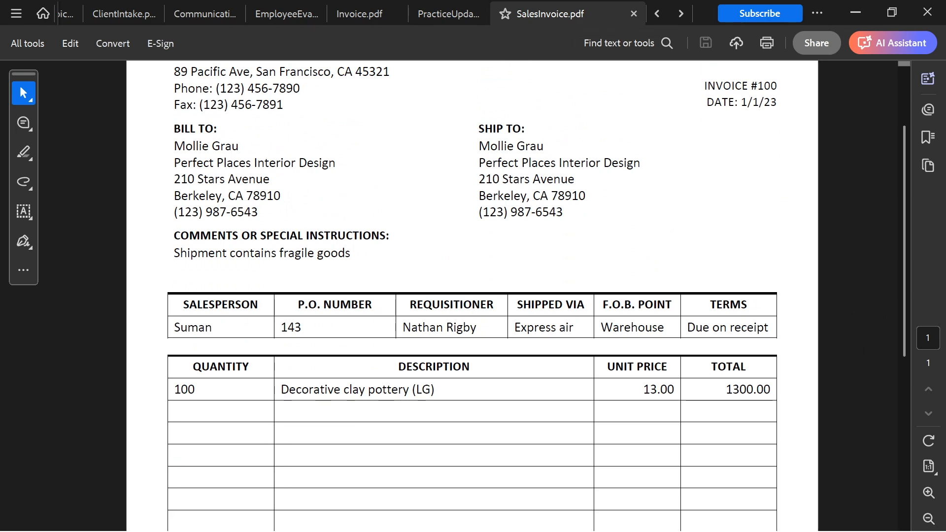
scroll(472, 295, "down", 5)
scroll(472, 296, "up", 1)
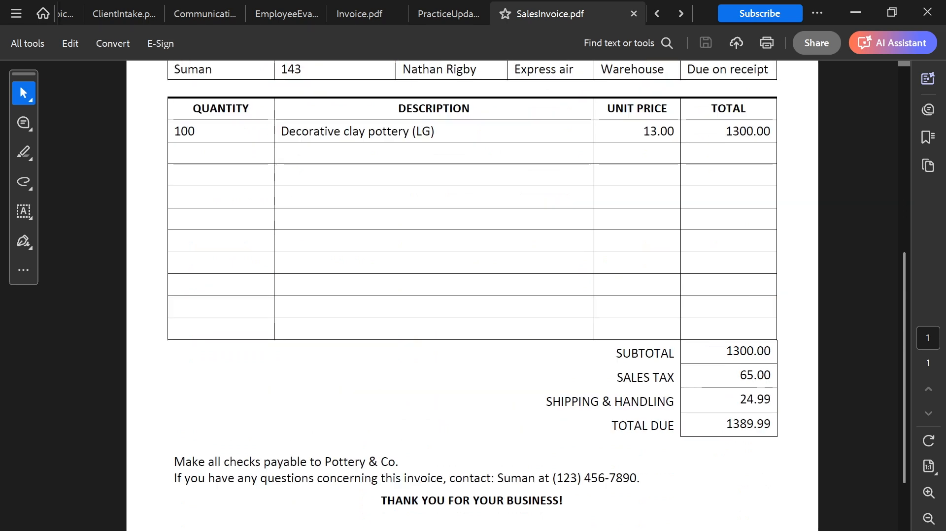
key("ctrl+shift+Tab")
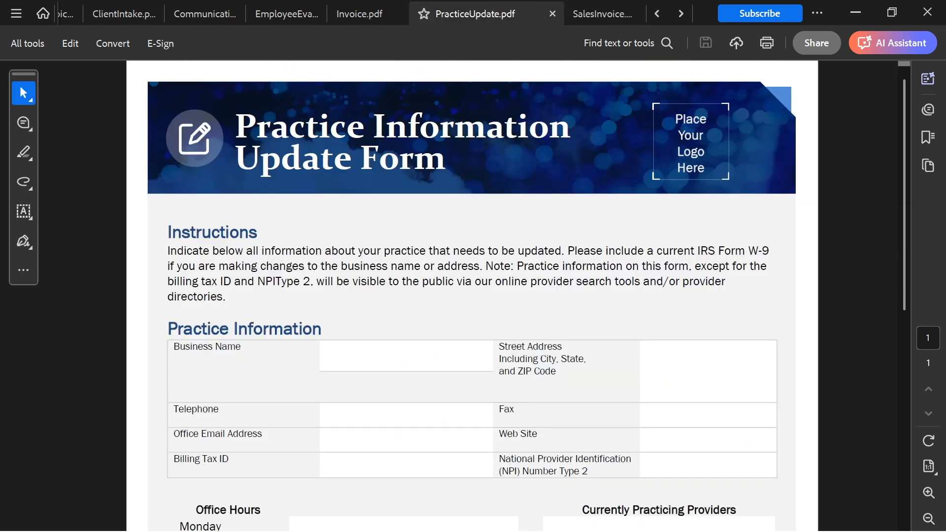
scroll(472, 295, "down", 3)
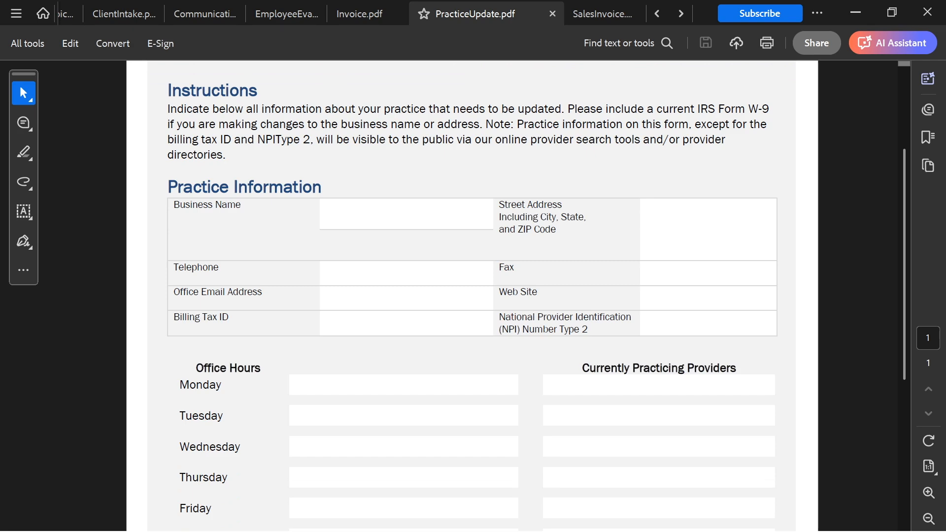
scroll(472, 295, "down", 6)
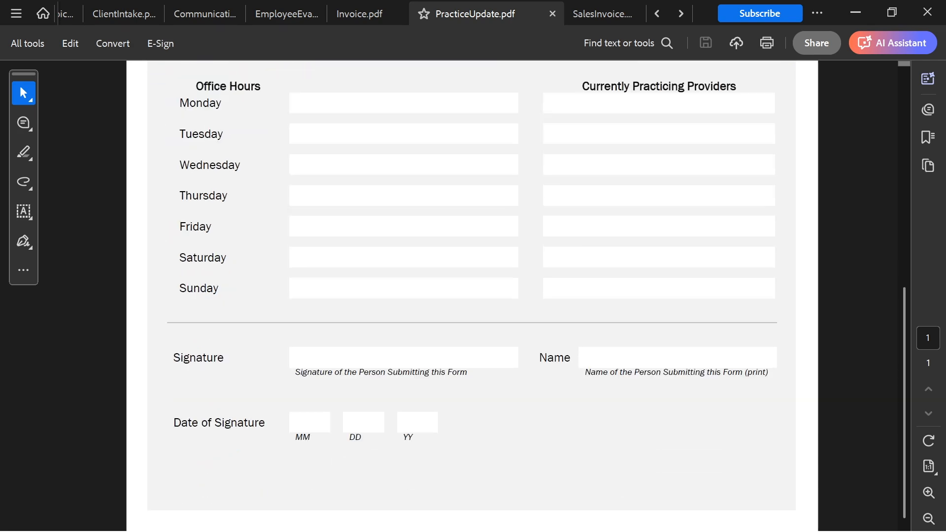
scroll(472, 296, "up", 7)
Step: Look through the Invoice.pdf, EmployeeEvaluation.pdf and CommunicationAgreement.pdf templates
key("ctrl+shift+Tab")
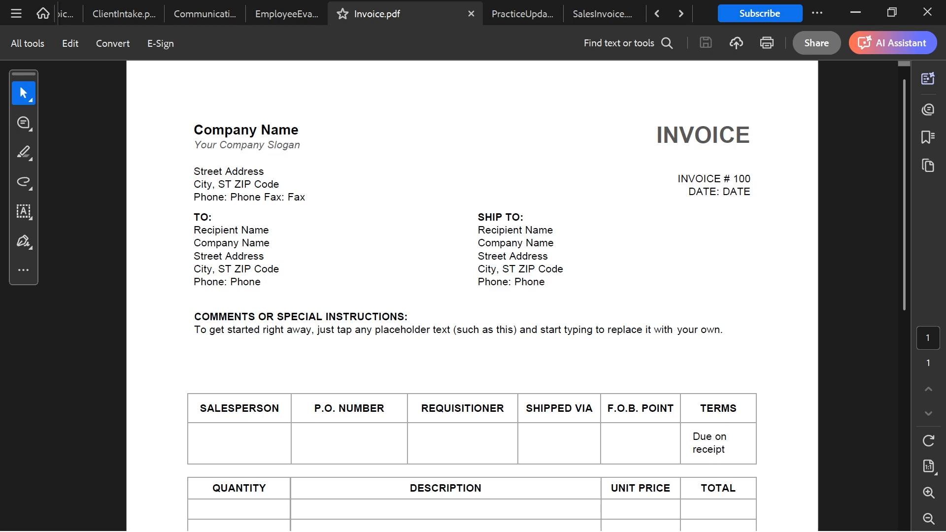
scroll(472, 295, "down", 5)
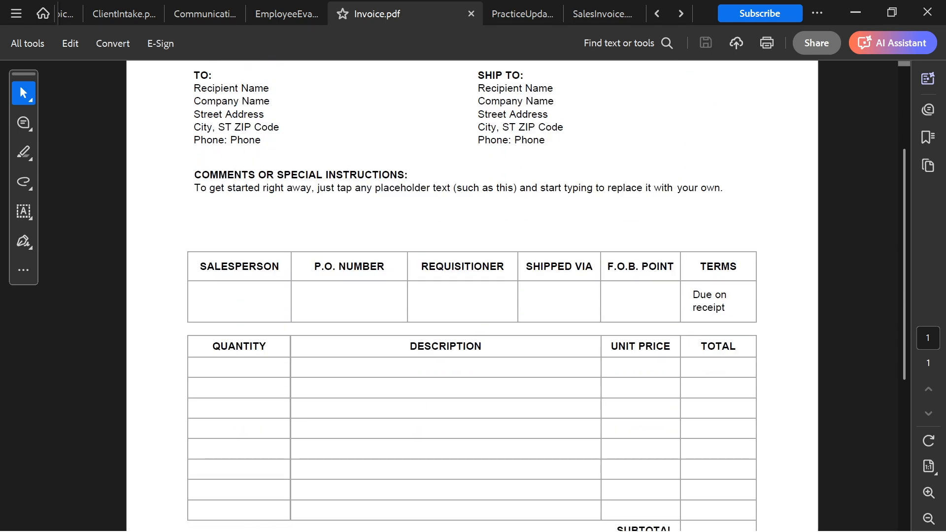
scroll(472, 295, "down", 3)
scroll(472, 295, "up", 8)
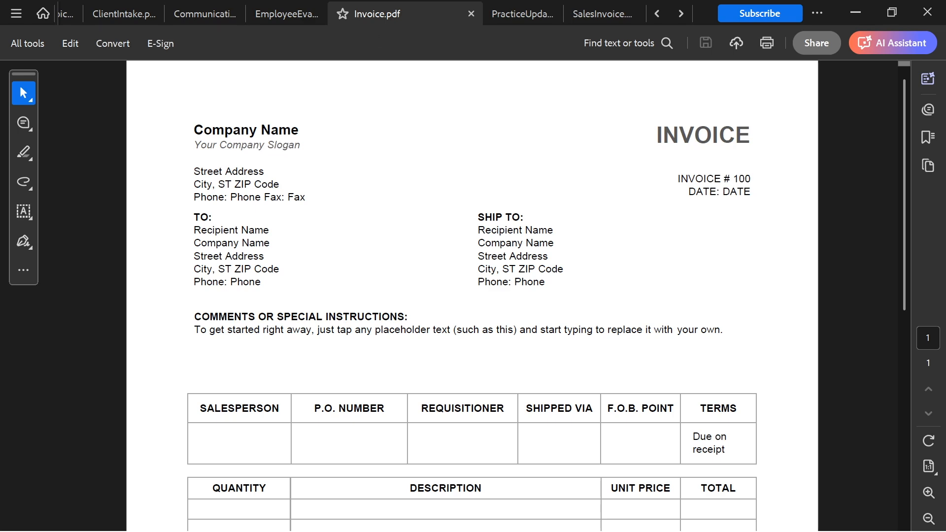
left_click(286, 14)
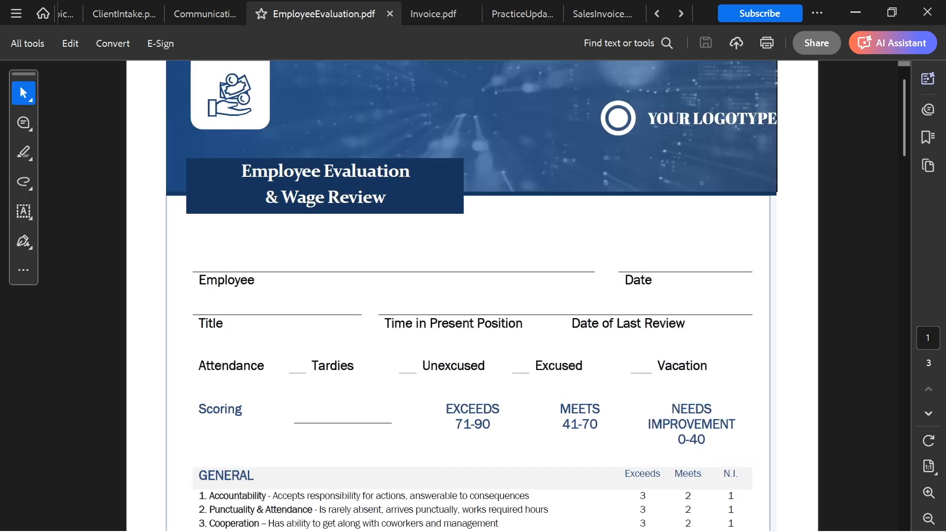
key("ctrl+shift+Tab")
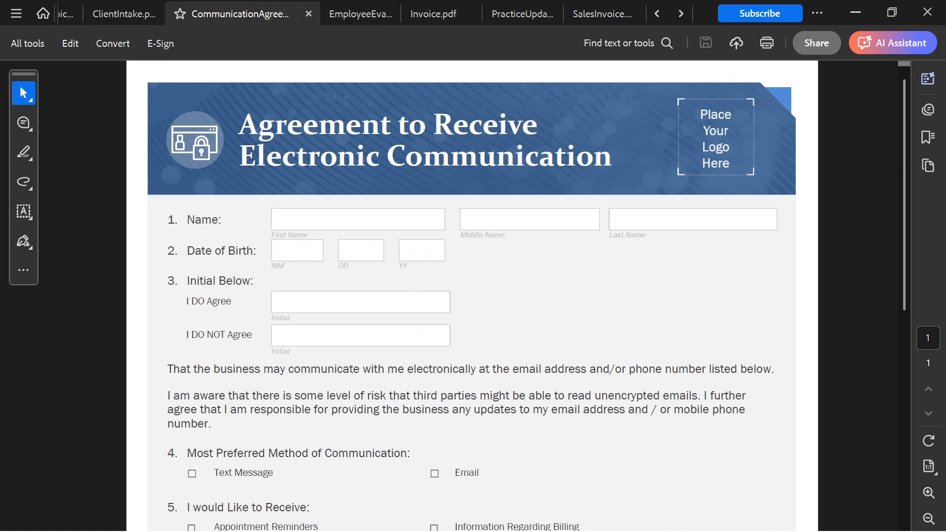
scroll(472, 296, "down", 5)
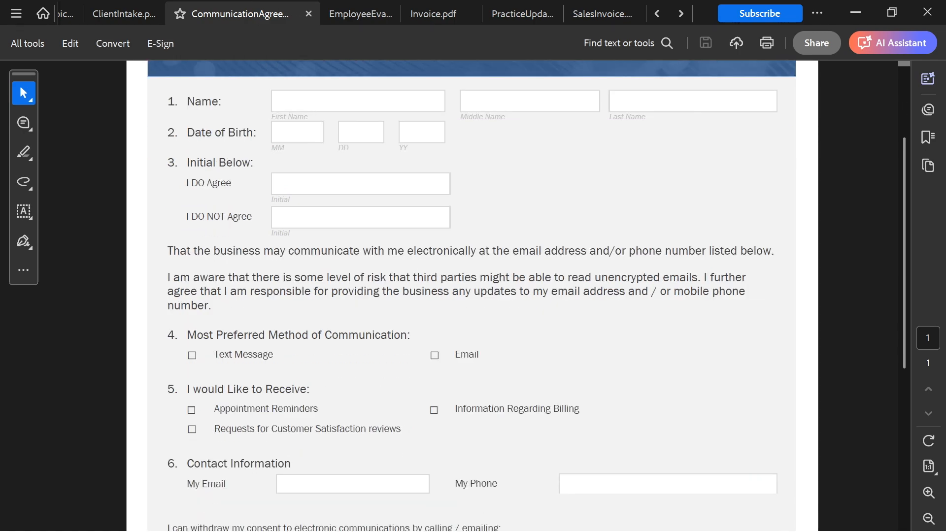
scroll(472, 296, "down", 3)
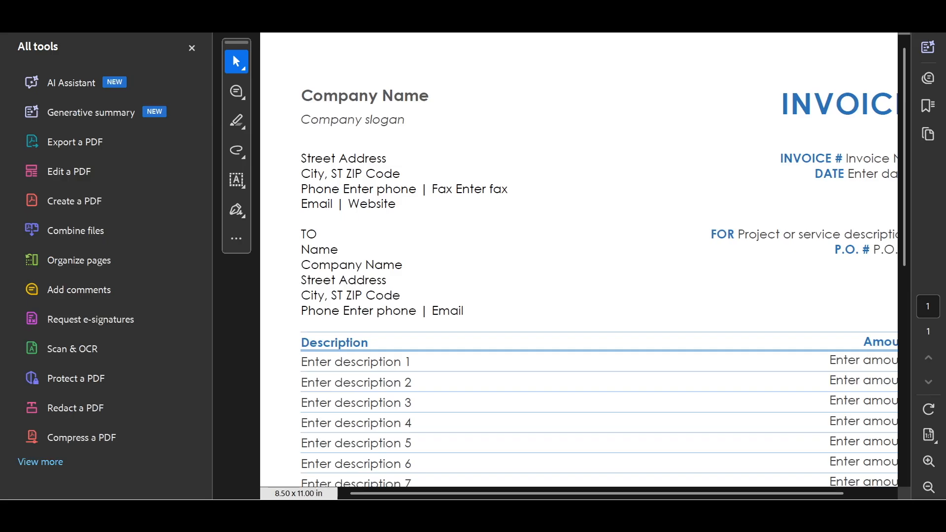
Step: Hide the list of all tools and examine the blank service invoice template down to its closing line
left_click(192, 48)
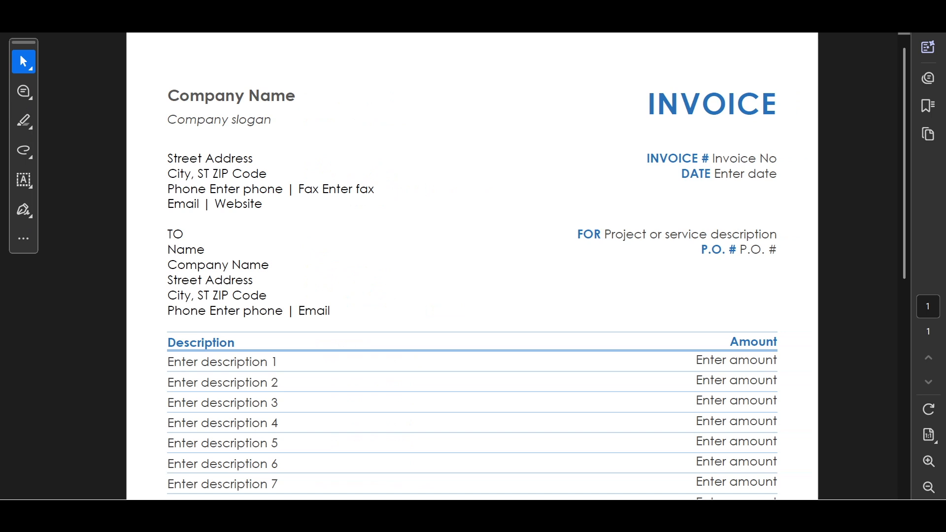
scroll(237, 364, "down", 1)
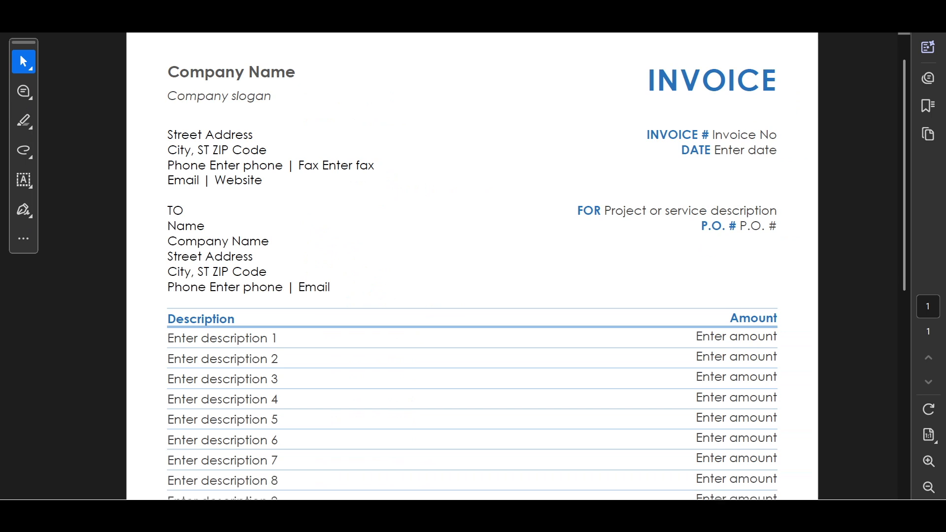
scroll(236, 364, "up", 1)
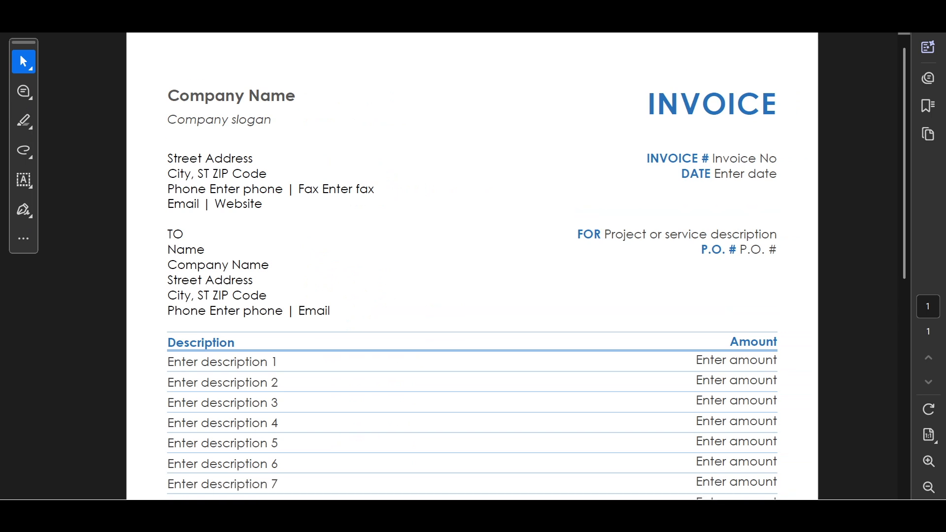
scroll(472, 266, "down", 10)
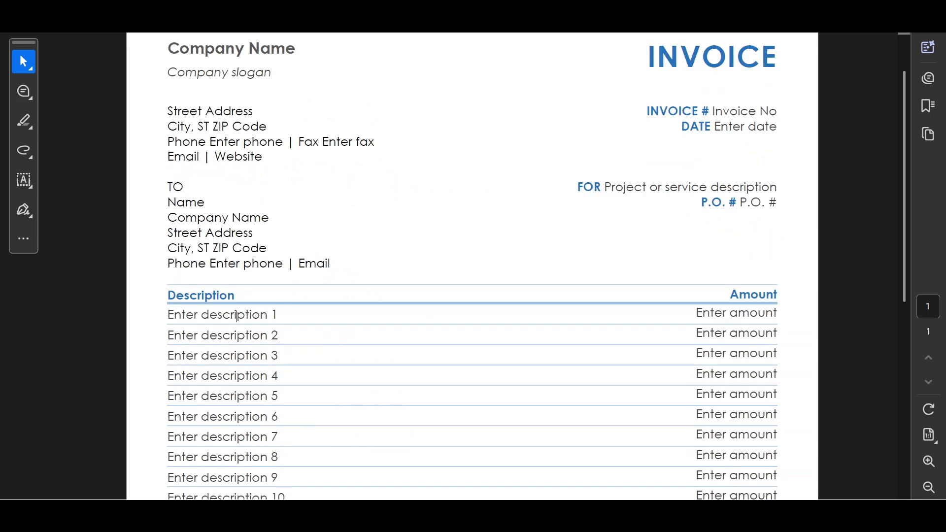
scroll(472, 266, "down", 4)
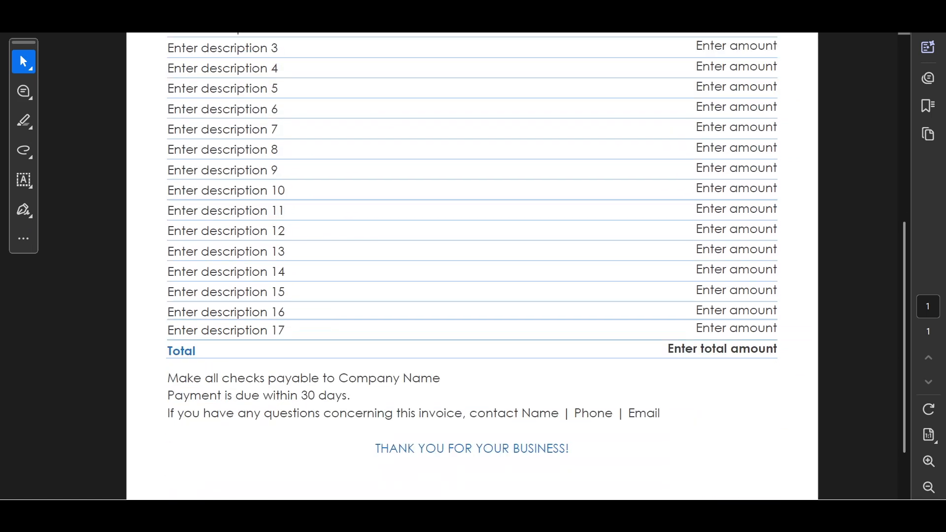
scroll(472, 266, "up", 15)
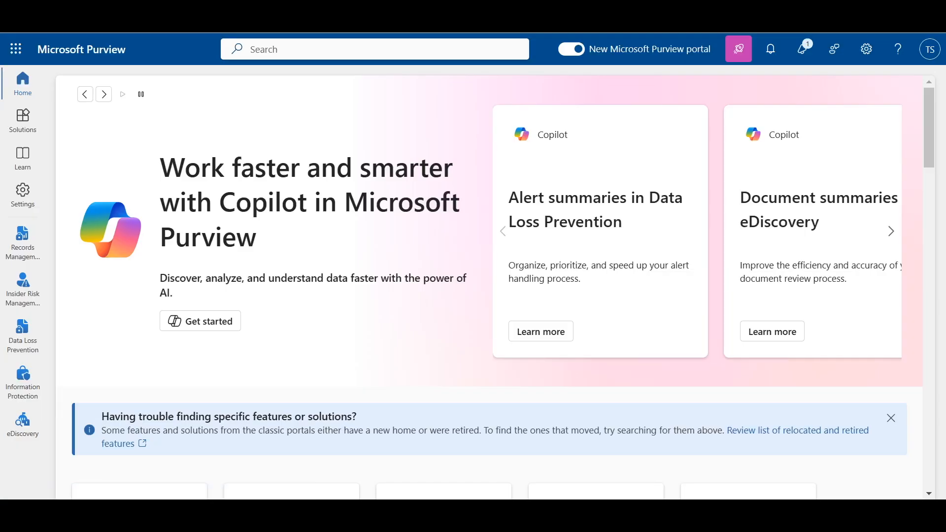
Step: Switch to Microsoft Purview and open the sensitive info types list under Information Protection's classifiers
scroll(291, 303, "down", 4)
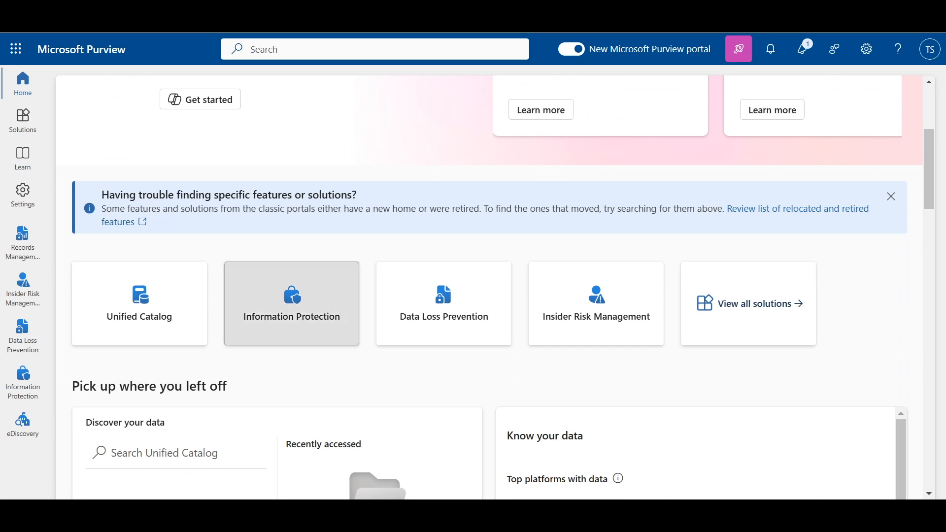
left_click(292, 303)
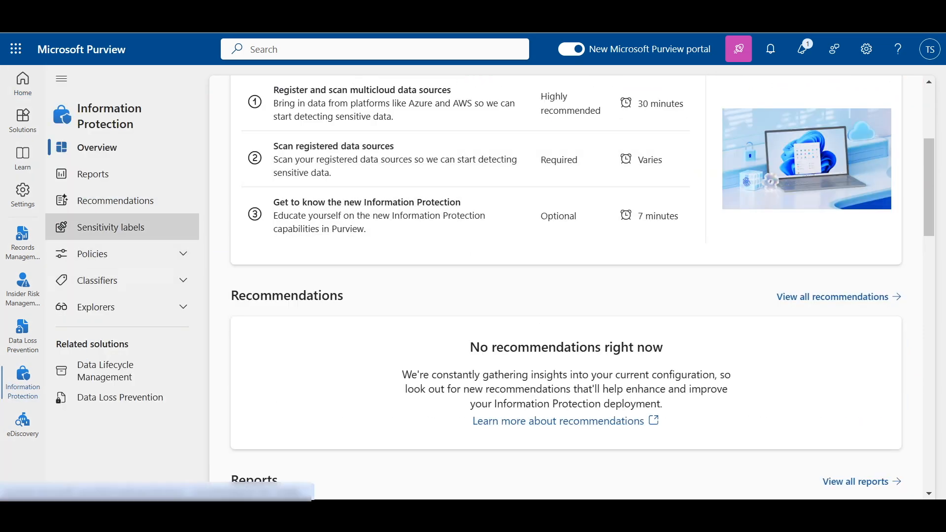
left_click(118, 280)
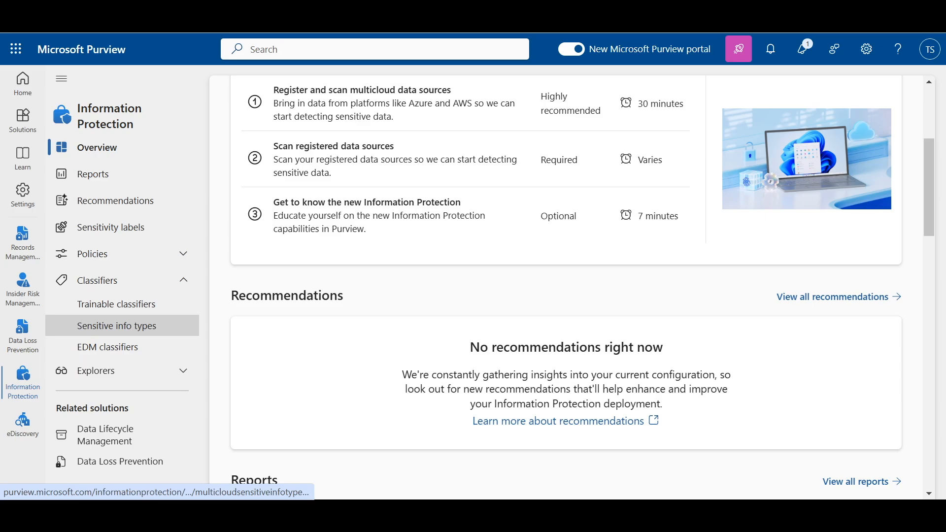
left_click(117, 325)
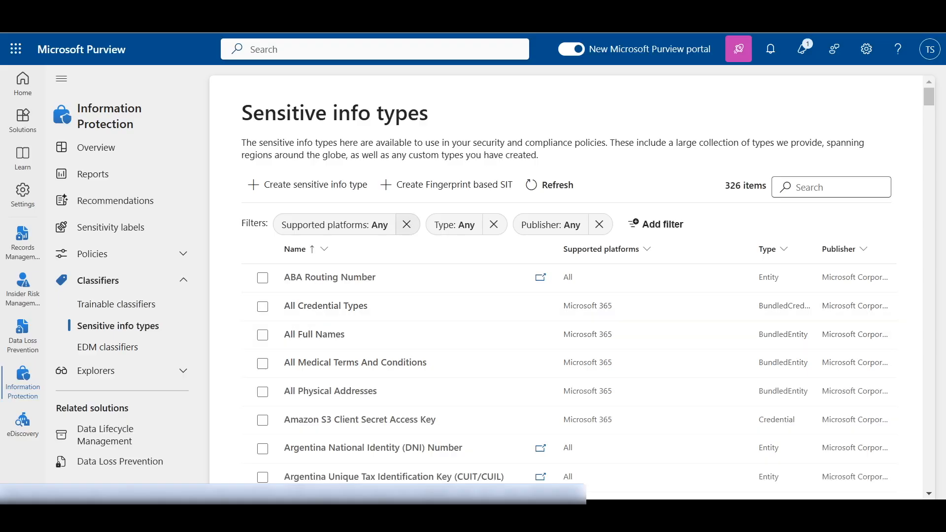
Step: Start a fingerprint based SIT named "Service Invoice" with the description "Demo Service Invoice FP"
left_click(446, 185)
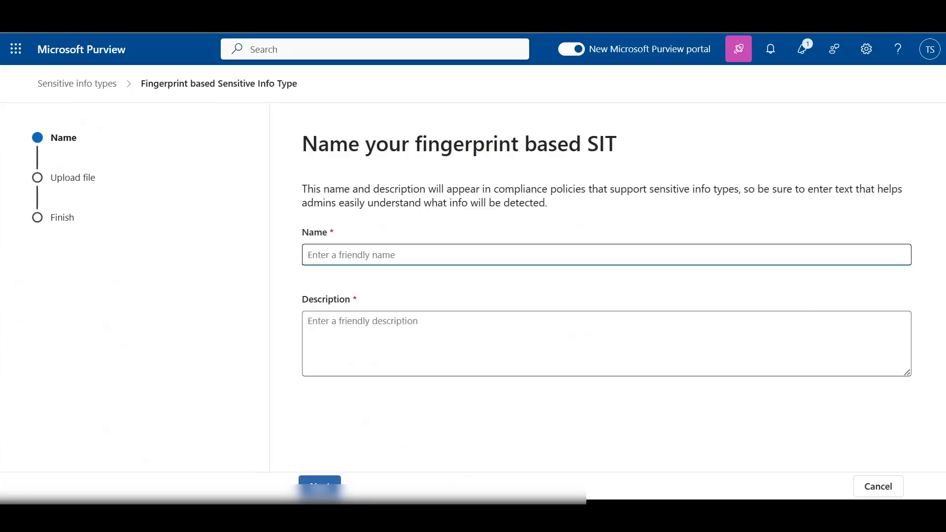
type("Service Invoci")
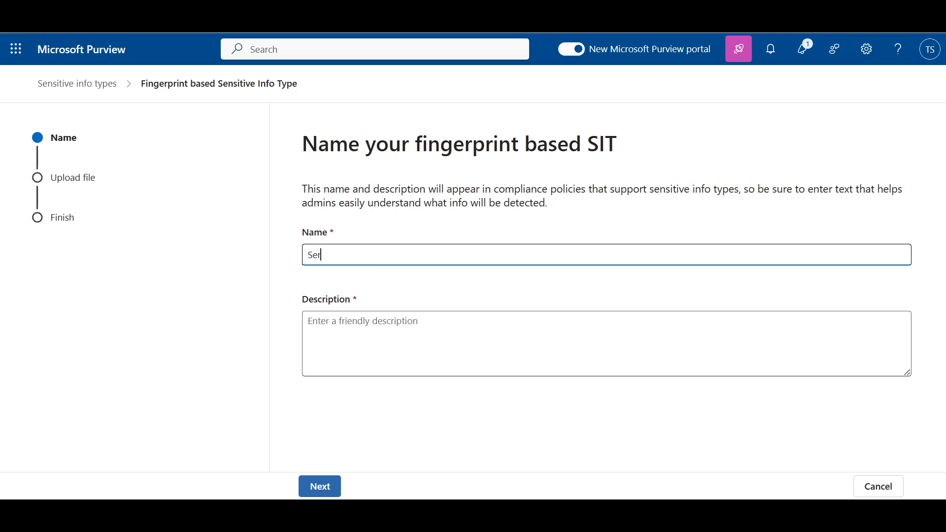
key("BackSpace")
key("BackSpace")
type("ice")
key("Tab")
type("Demo Service Invoice FP")
left_click(320, 486)
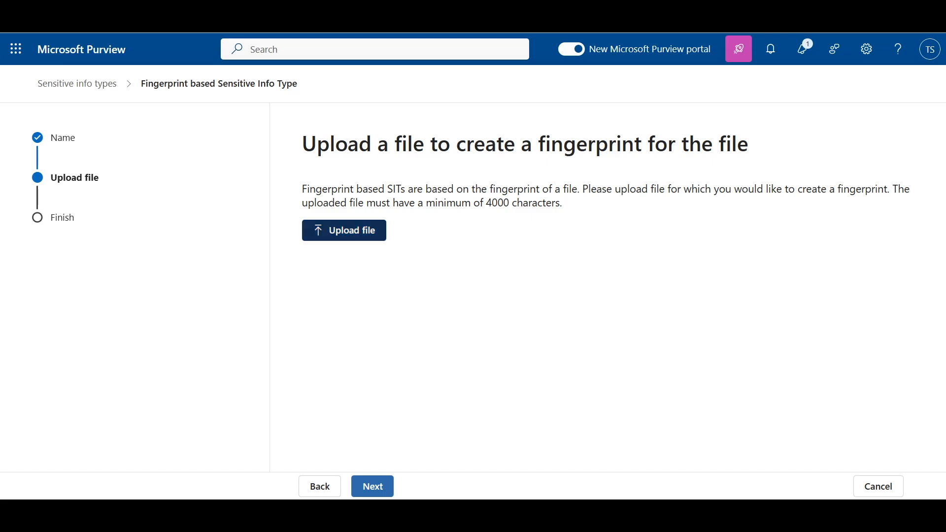
Step: Upload ServiceInvoice.pdf as the source file for the fingerprint
left_click(344, 230)
scroll(345, 220, "down", 1)
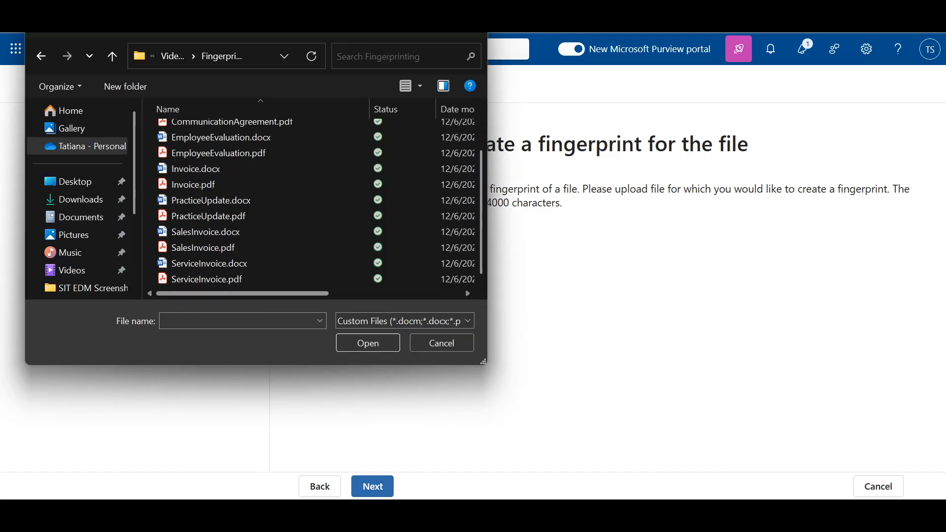
left_click(246, 279)
left_click(368, 343)
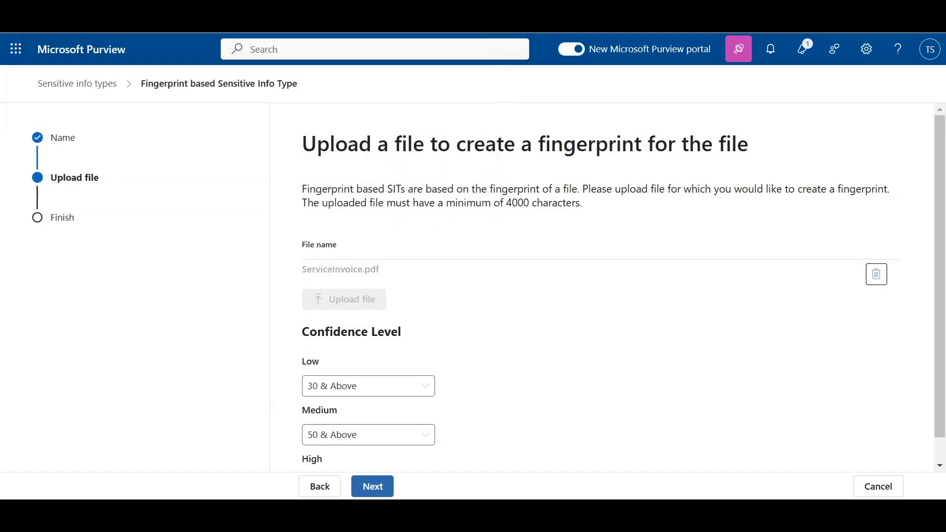
scroll(624, 294, "down", 1)
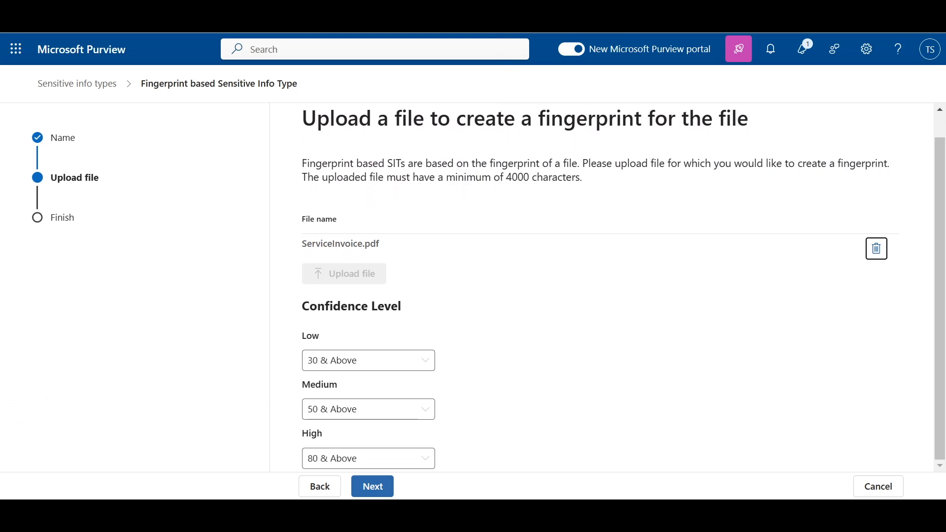
Step: Check the minimum character requirement, keep the default confidence levels and try to create the fingerprint based SIT
left_click_drag(506, 177, 532, 177)
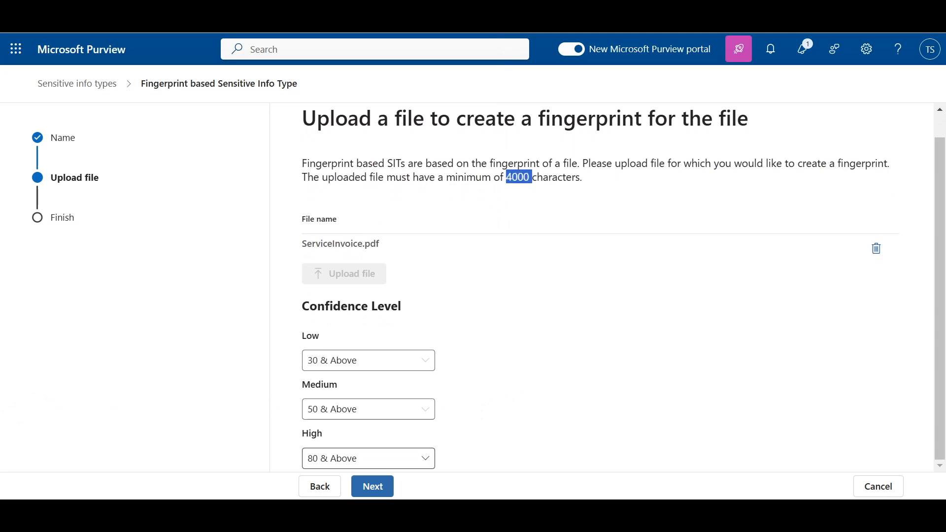
left_click(373, 486)
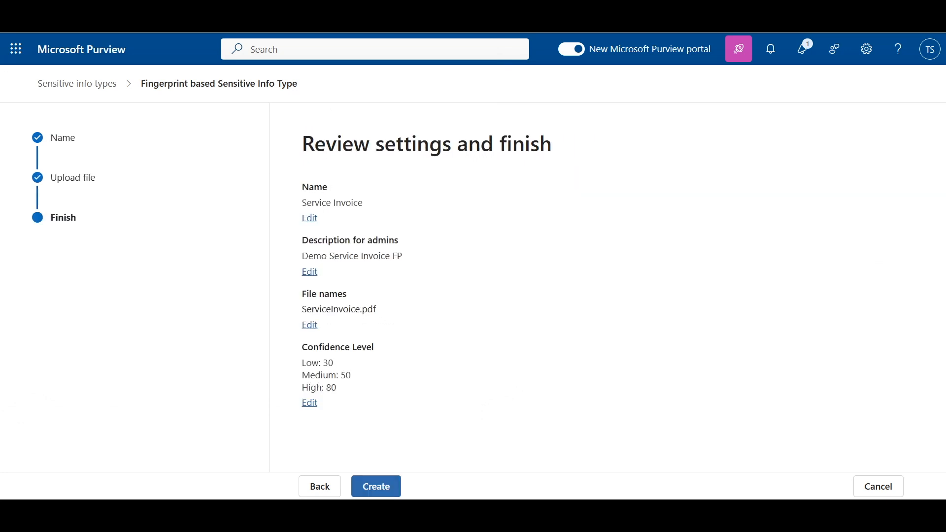
left_click(372, 486)
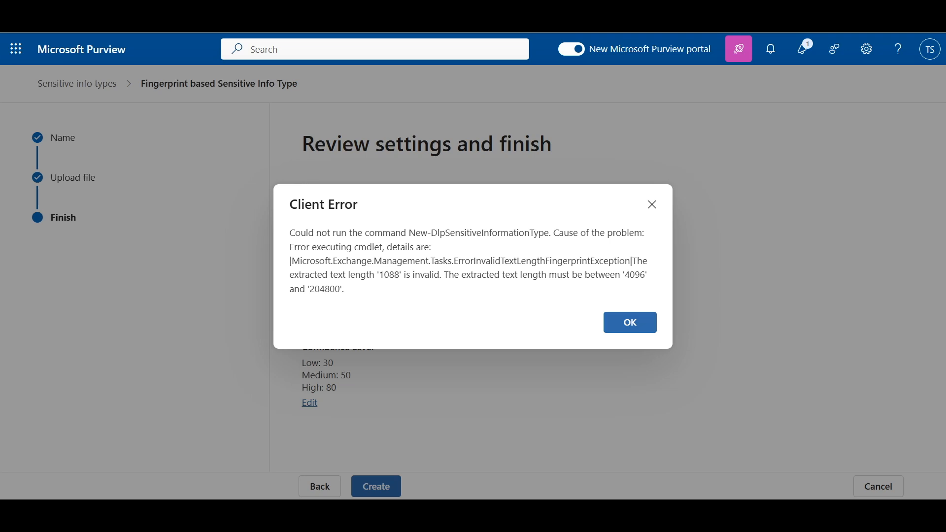
left_click_drag(289, 232, 340, 289)
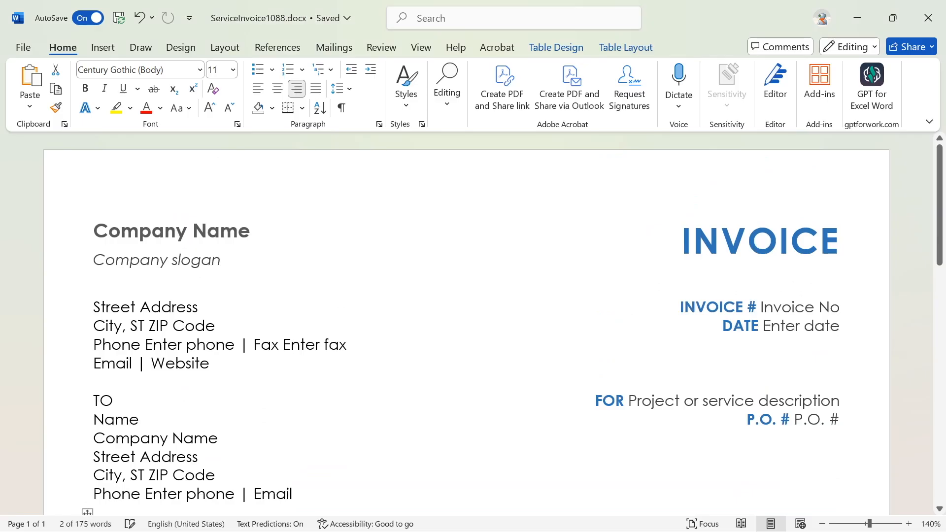
Step: Copy the entire invoice template in Word and paste it onto a new second page
scroll(473, 325, "down", 10)
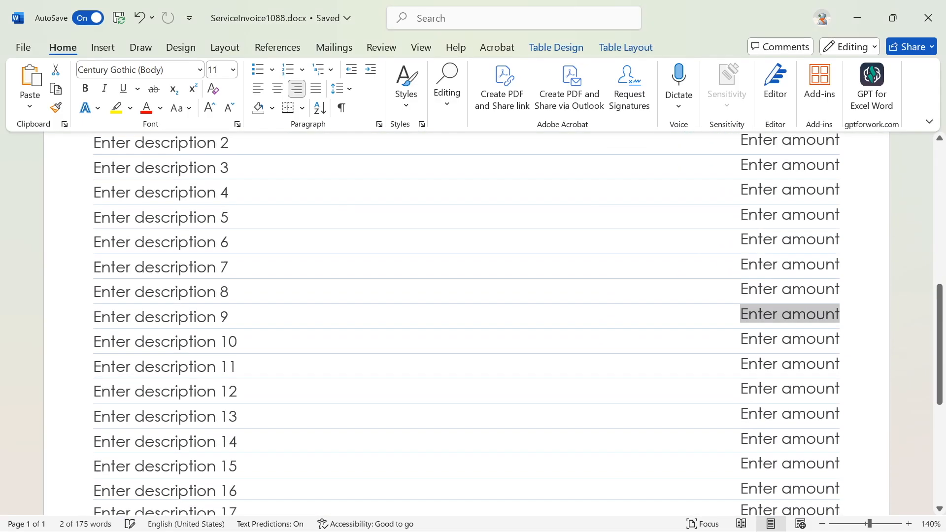
scroll(473, 326, "down", 3)
key("ctrl+a")
key("ctrl+c")
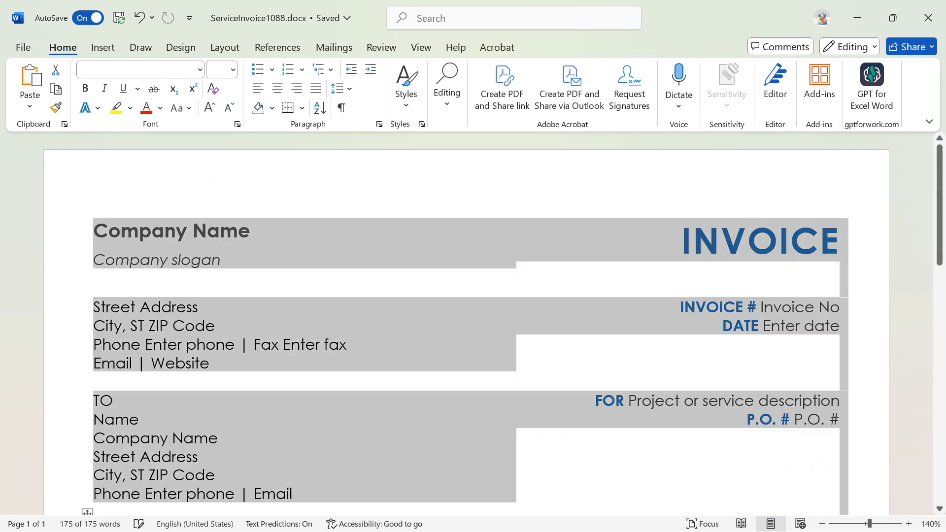
right_click(346, 251)
left_click(384, 249)
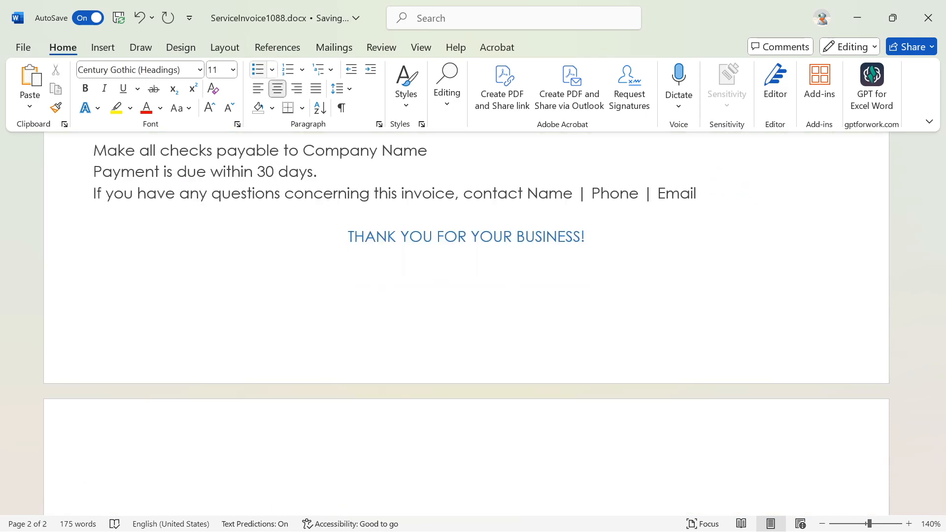
key("ctrl+v")
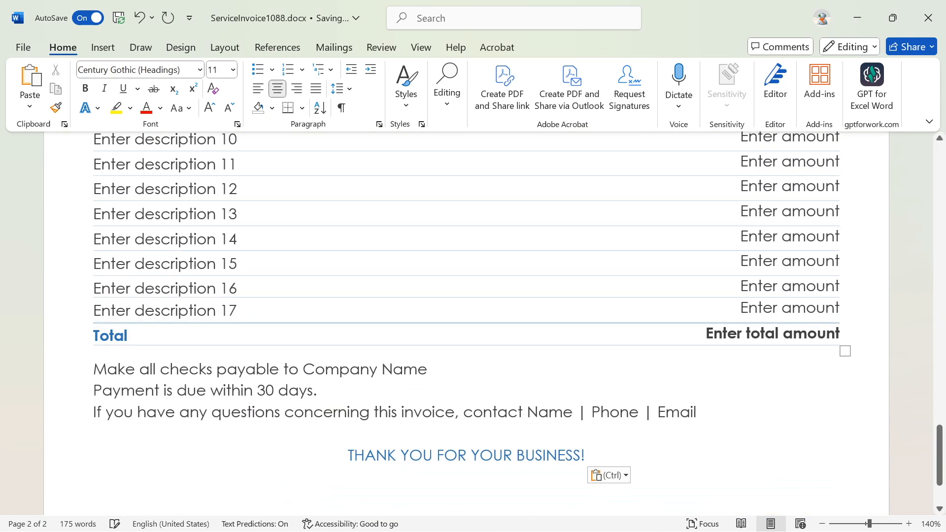
Step: Paste the copied invoice template onto two more new pages, extending the document to four pages
scroll(457, 372, "down", 2)
key("ctrl+Return")
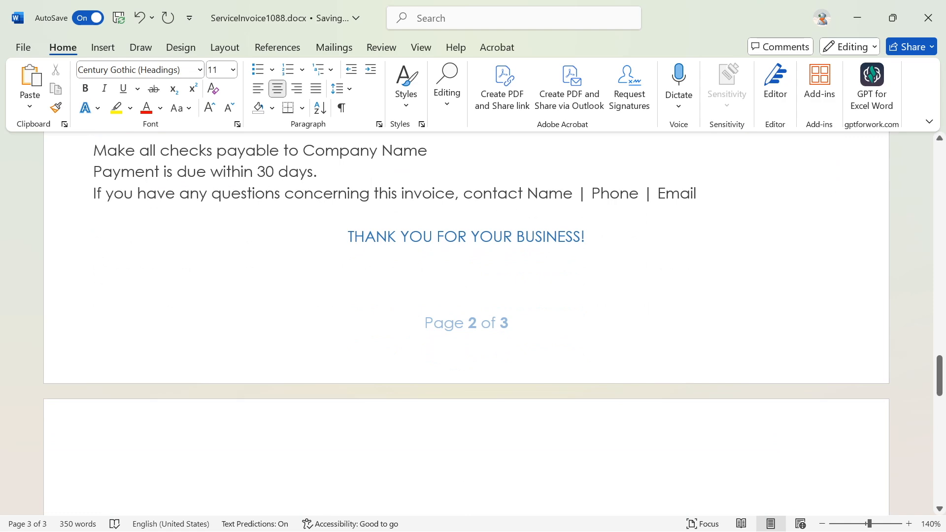
key("ctrl+v")
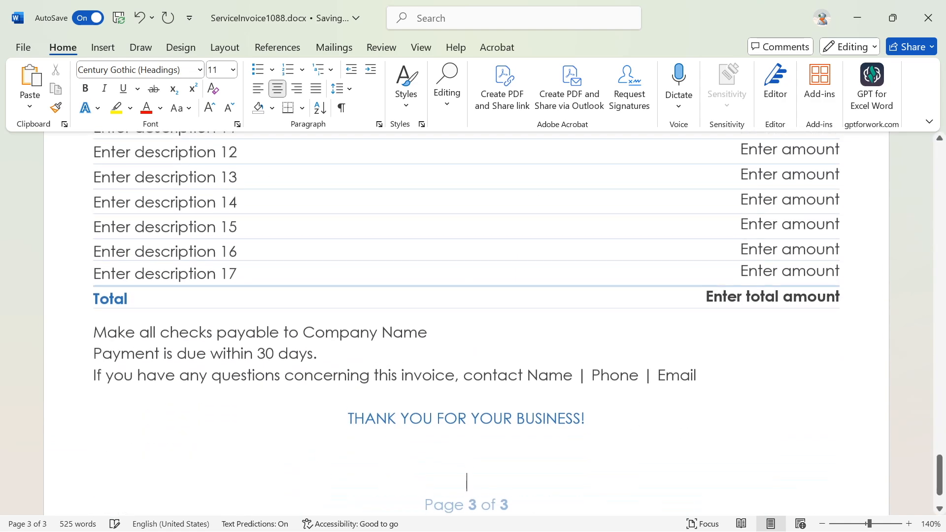
key("ctrl+Return")
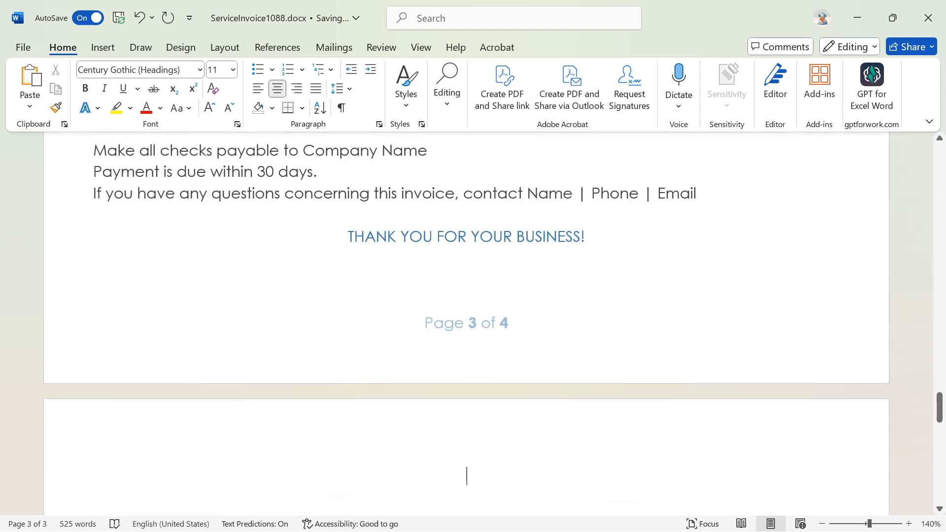
key("ctrl+v")
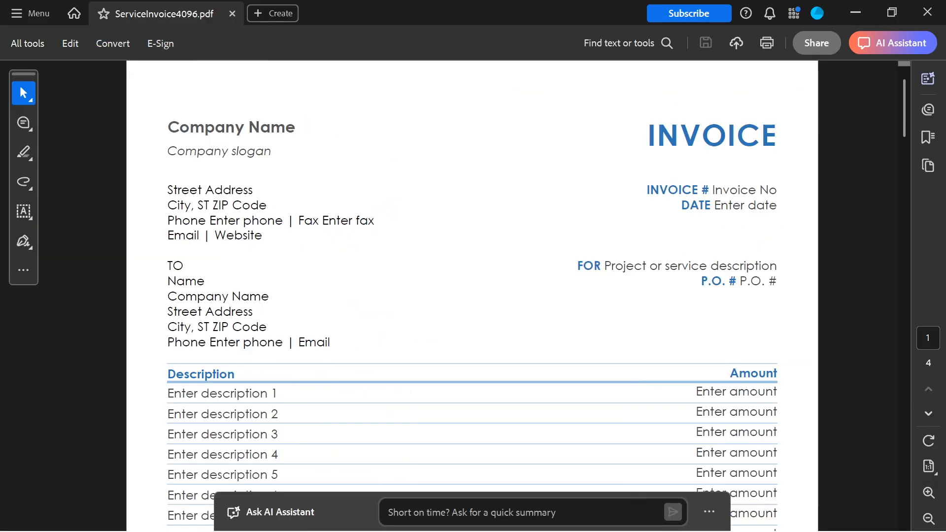
Step: Switch to Adobe Acrobat and look through the repeated invoice pages of ServiceInvoice4096.pdf
scroll(472, 295, "down", 2)
scroll(472, 296, "up", 2)
scroll(472, 296, "down", 8)
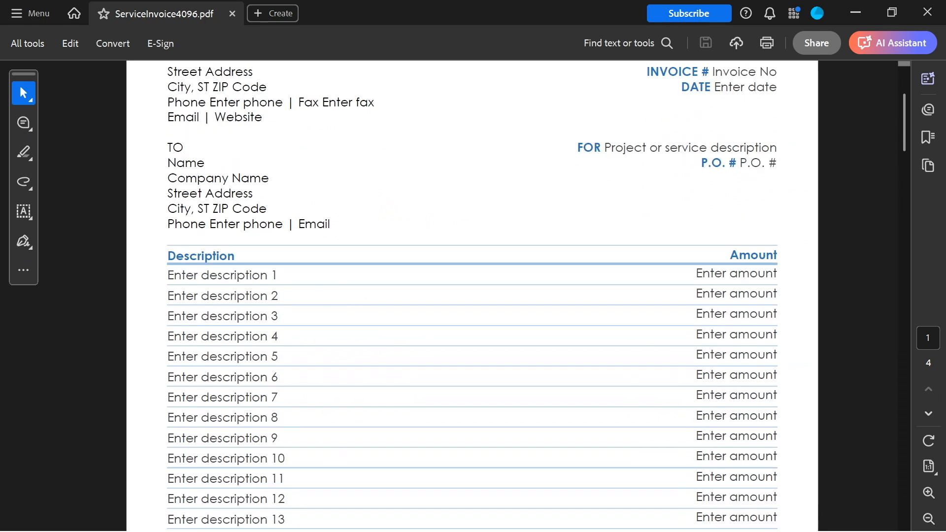
scroll(472, 296, "down", 10)
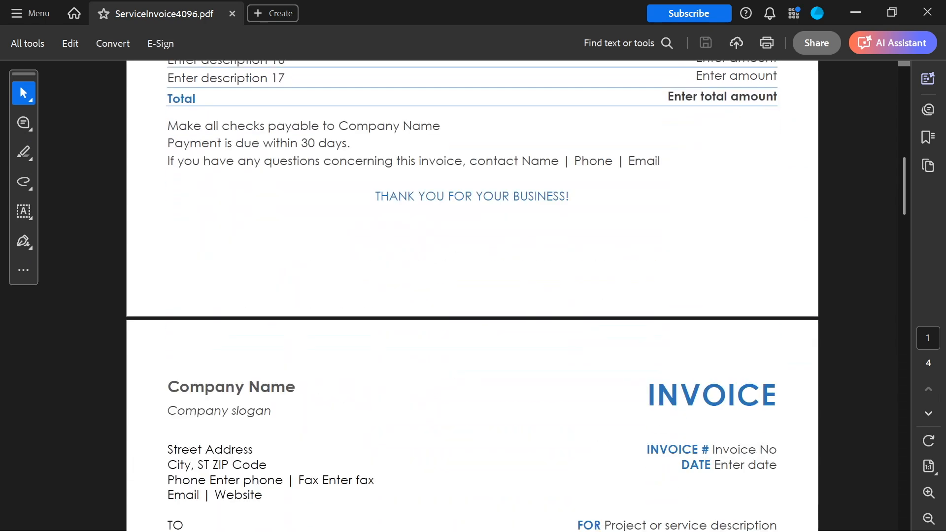
scroll(472, 296, "down", 10)
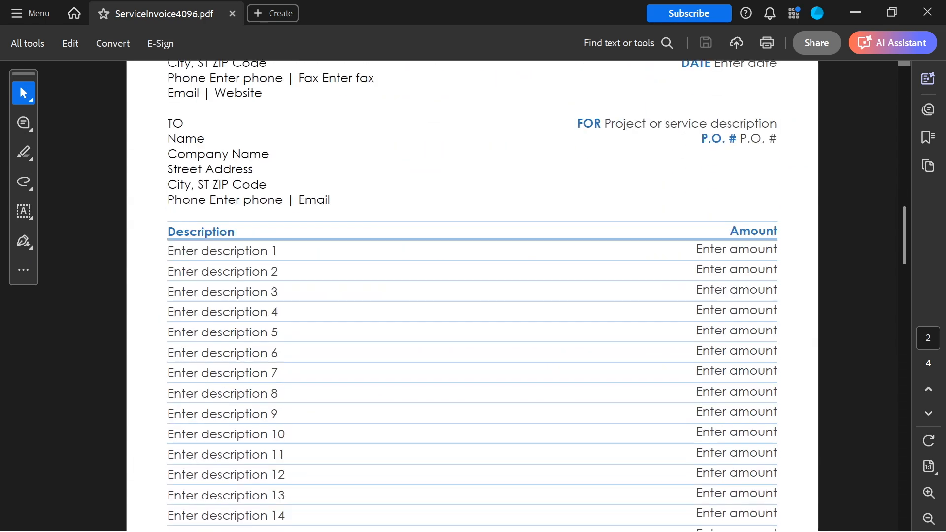
scroll(471, 296, "down", 10)
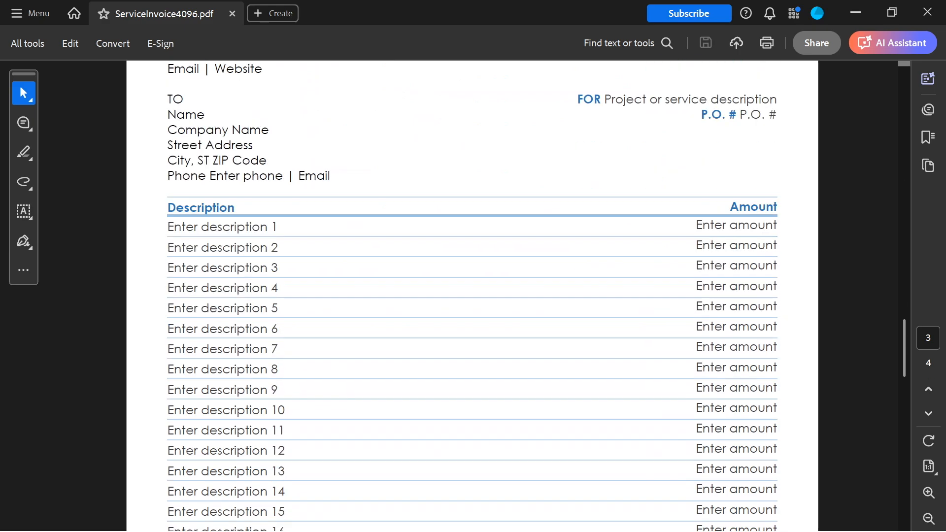
scroll(472, 296, "down", 5)
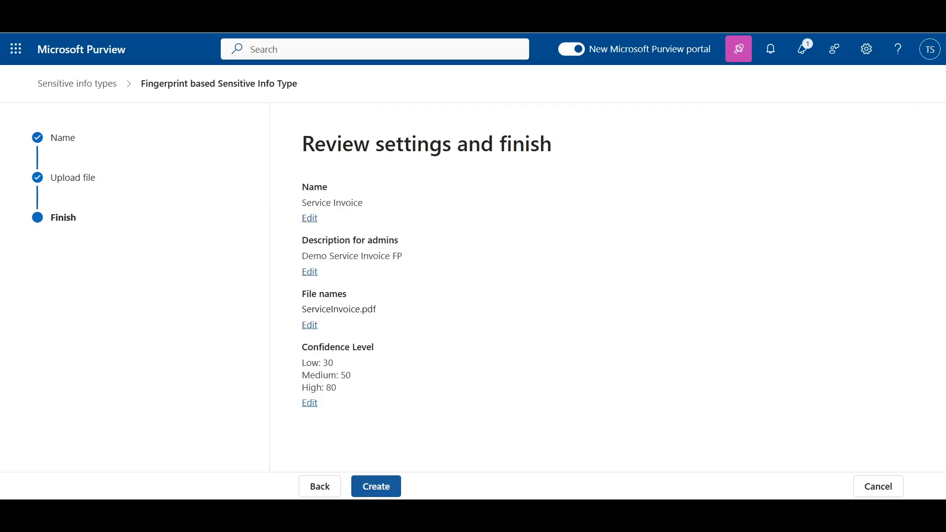
Step: Switch to Microsoft Purview, remove the previously uploaded fingerprint source file and upload ServiceInvoice.pdf again
left_click(320, 486)
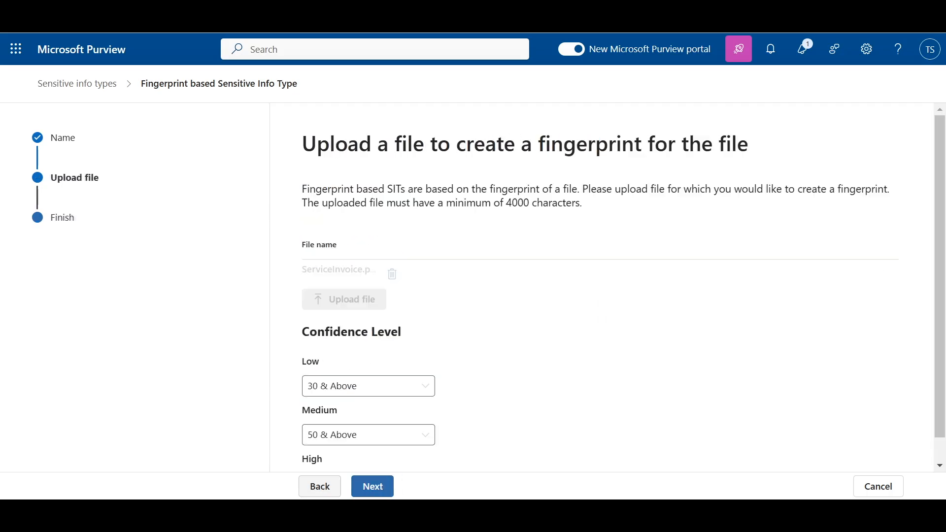
left_click(876, 273)
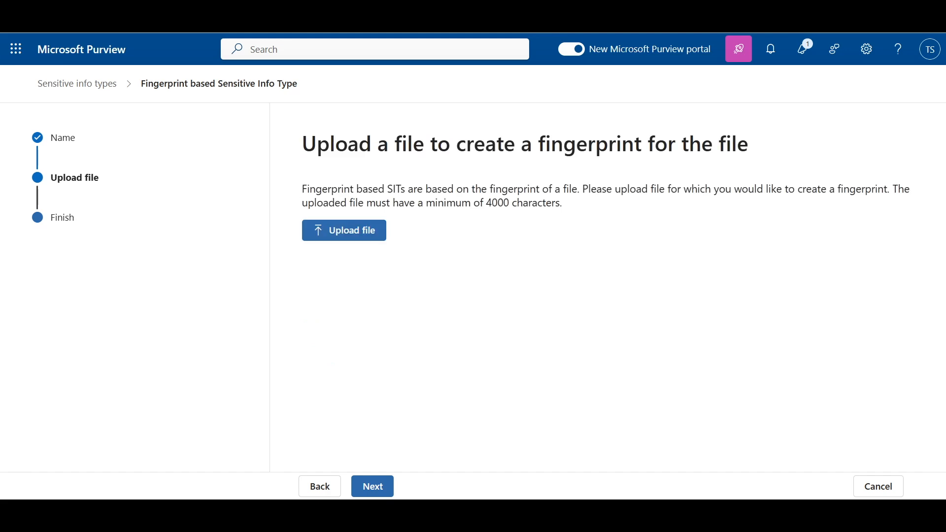
left_click(344, 230)
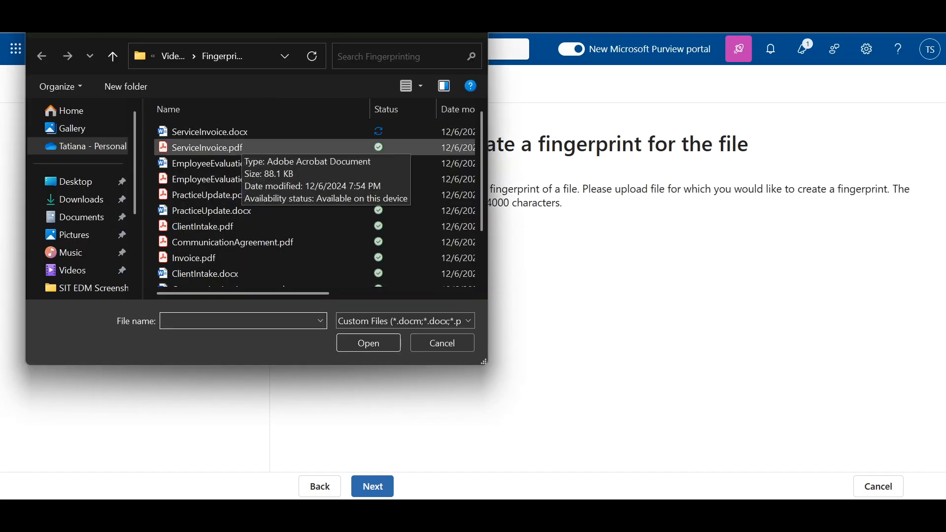
double_click(236, 148)
scroll(623, 294, "down", 1)
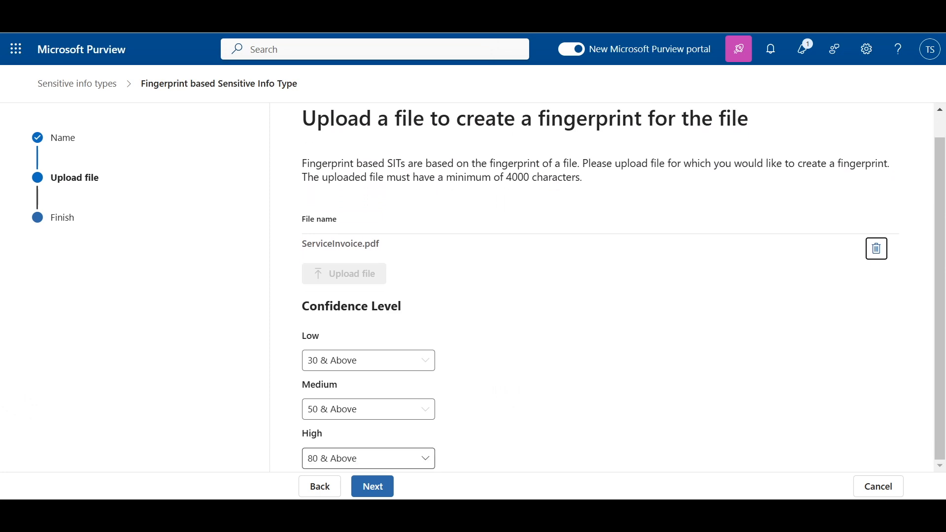
Step: Create the Service Invoice fingerprint based SIT with the default confidence levels and close the wizard
left_click(372, 486)
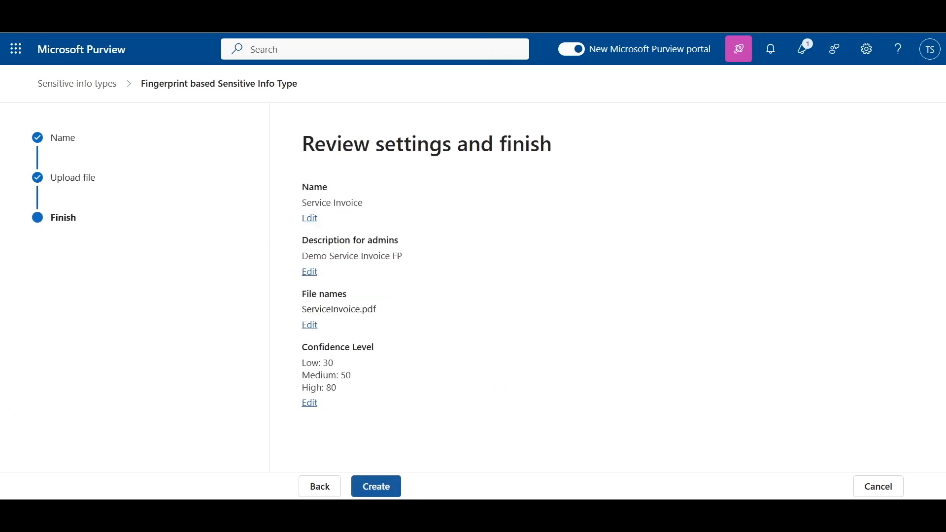
left_click(376, 486)
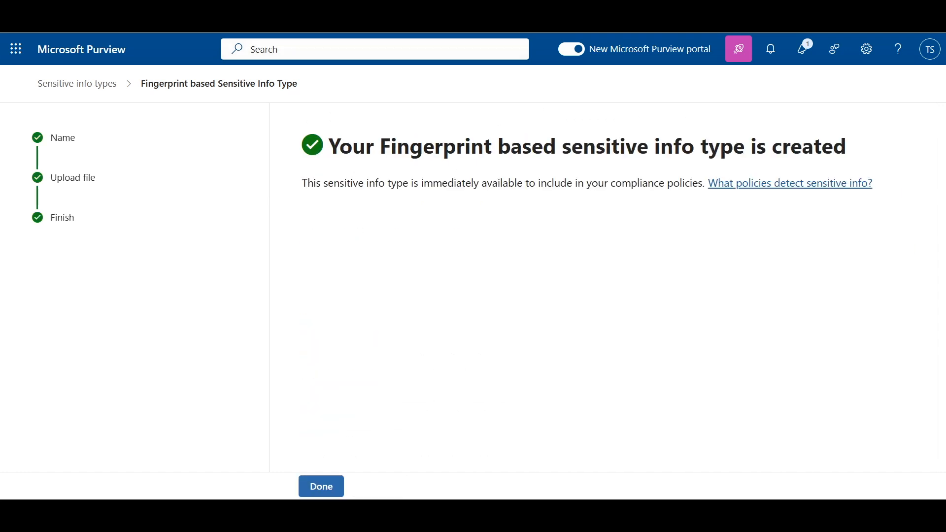
left_click(322, 486)
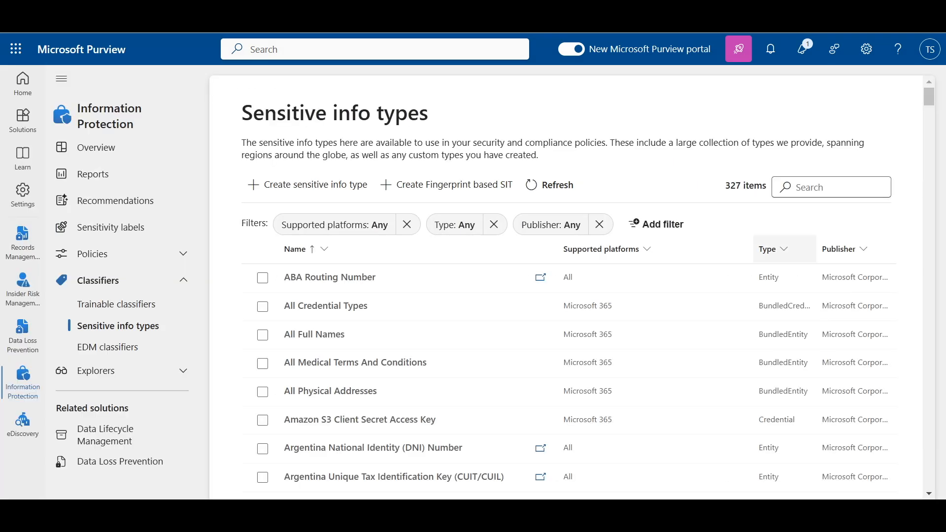
Step: Filter the sensitive info types by publisher 5nmxwp.onmicrosoft.com, and remove the publisher filter after viewing the list
left_click(551, 225)
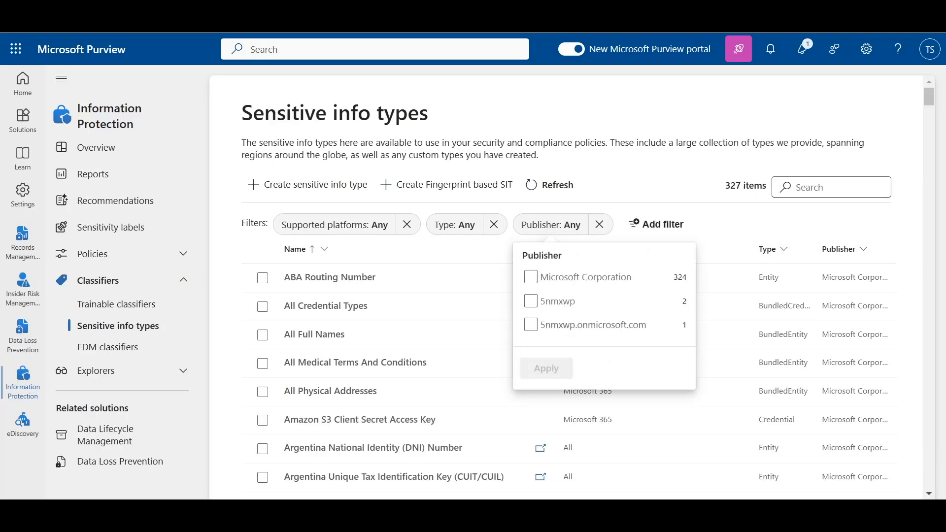
left_click(531, 325)
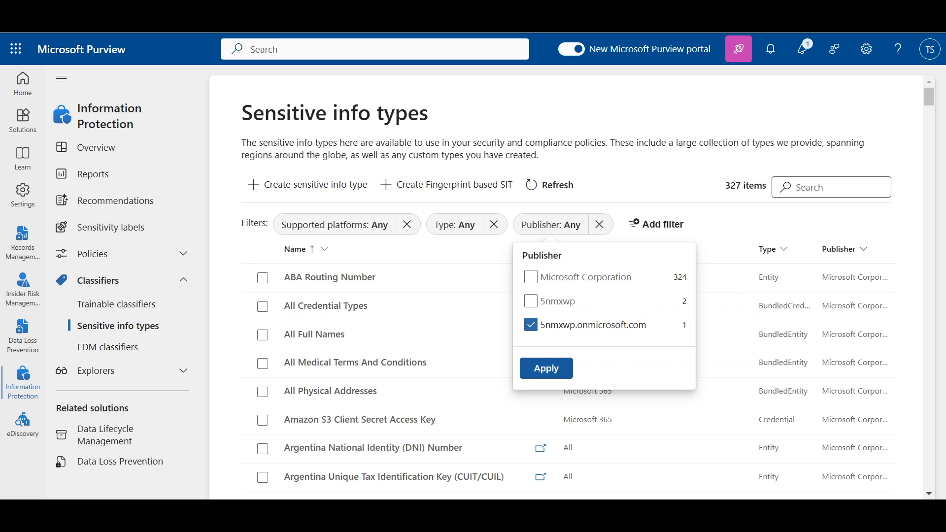
left_click(545, 368)
left_click(693, 225)
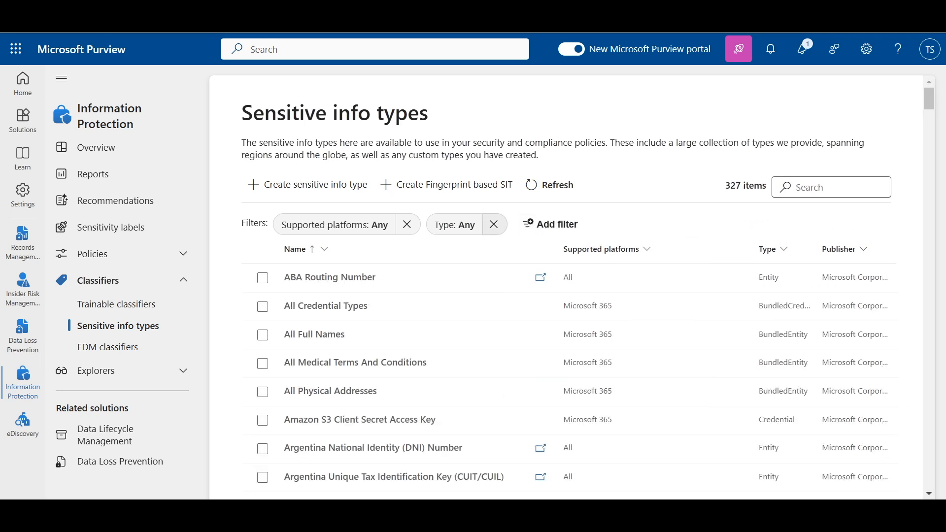
left_click(454, 224)
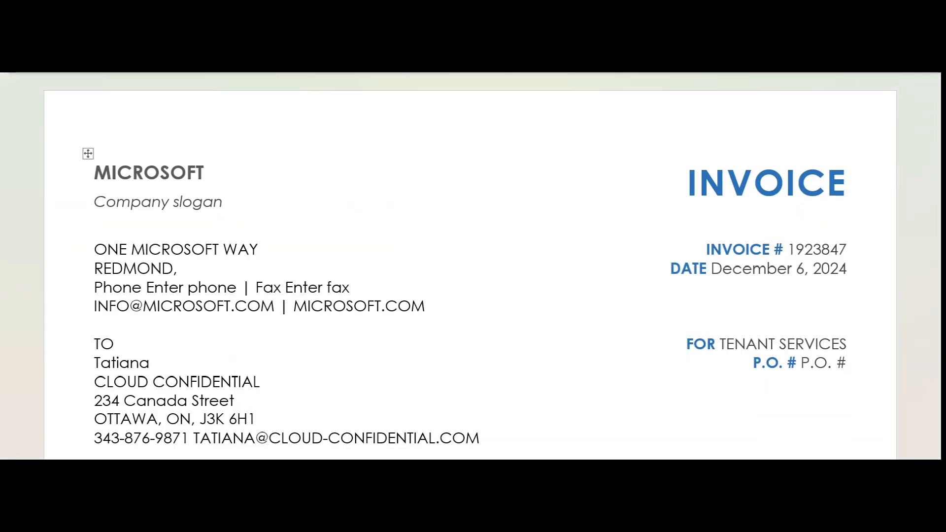
Step: Switch to Word and look over the filled-in Microsoft service invoice
left_click(158, 202)
left_click(204, 172)
scroll(473, 266, "down", 3)
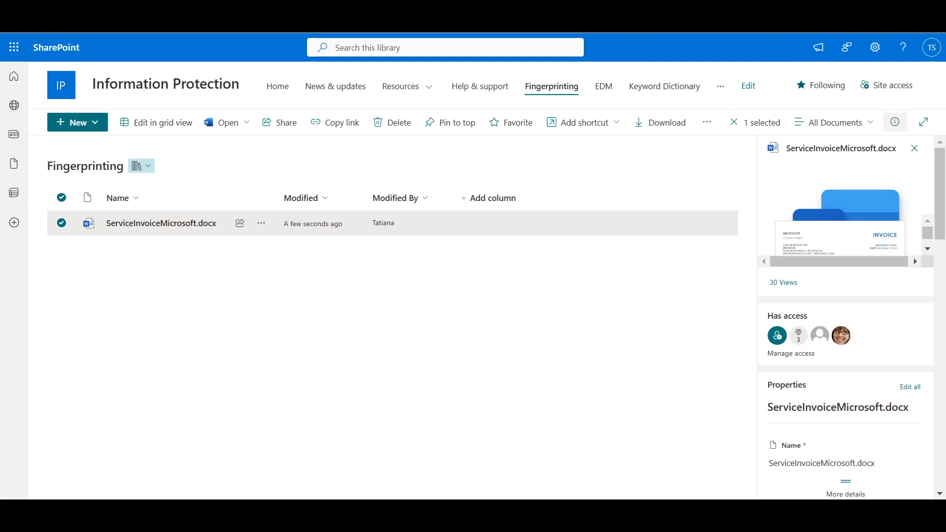
Step: Switch to SharePoint's Fingerprinting library and look through ServiceInvoiceMicrosoft.docx in a widened preview
key("Escape")
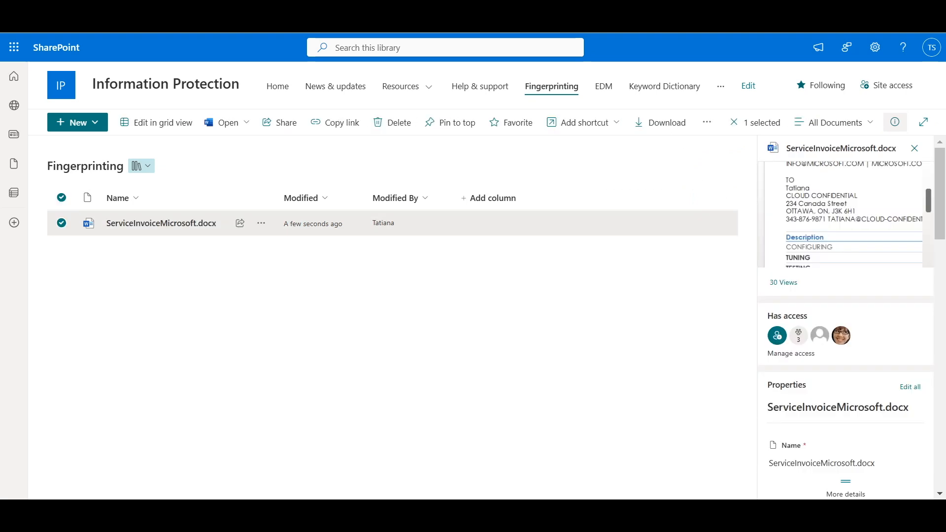
left_click_drag(758, 305, 385, 305)
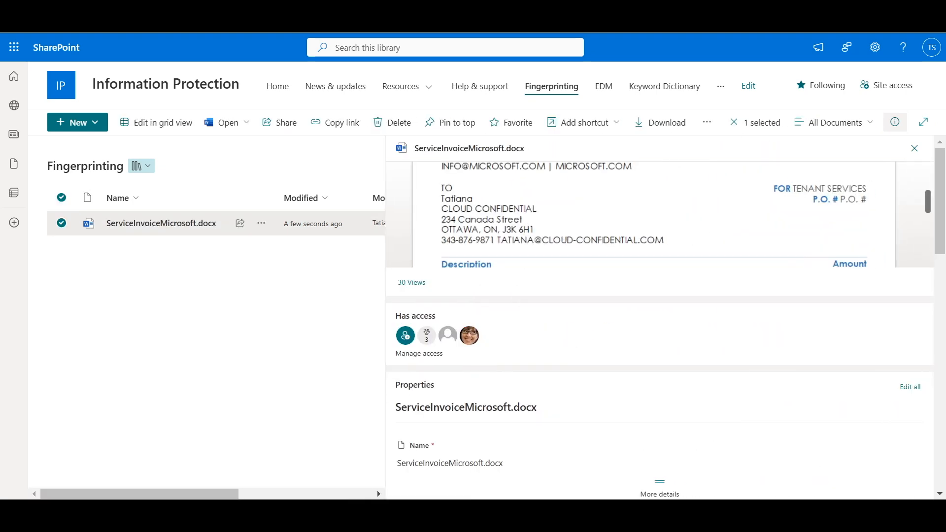
left_click(659, 214)
scroll(653, 214, "down", 10)
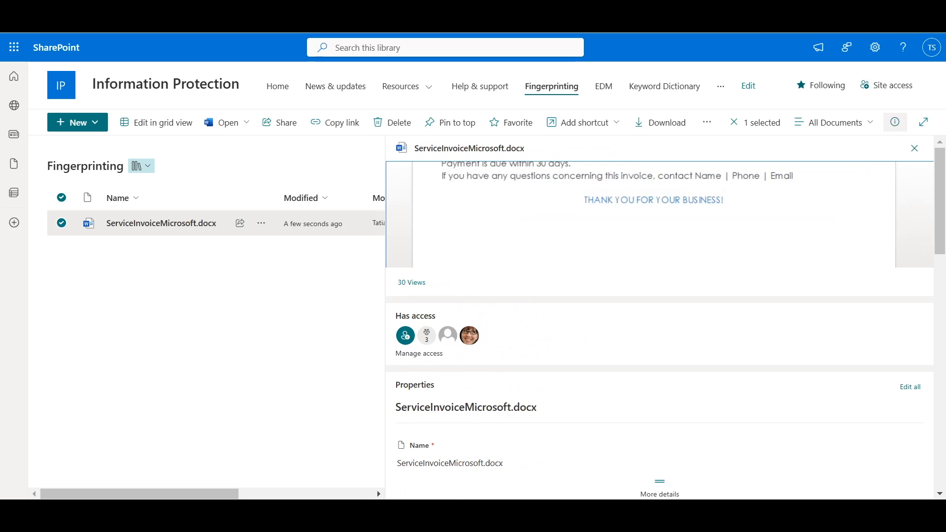
scroll(653, 214, "up", 10)
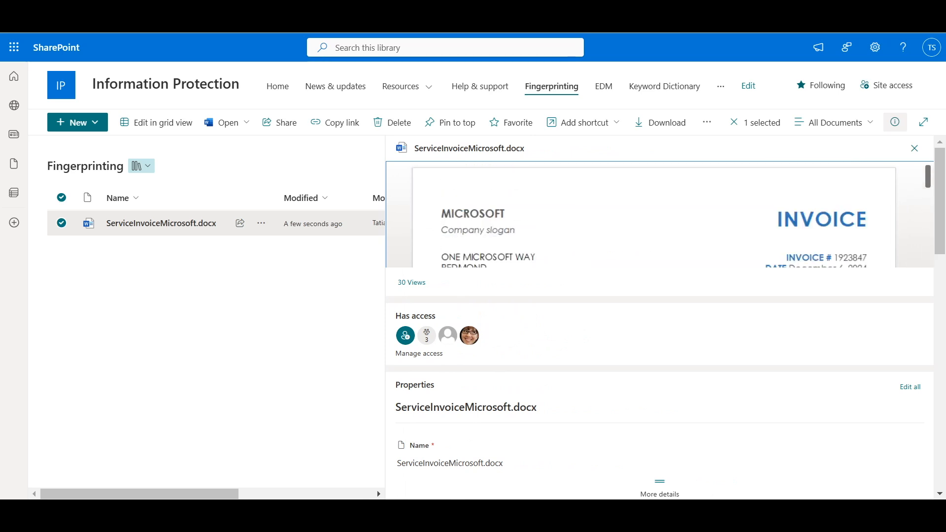
Step: Close the file preview, check the documents in the Secure Location library and return to the Fingerprinting library
left_click(914, 148)
double_click(721, 86)
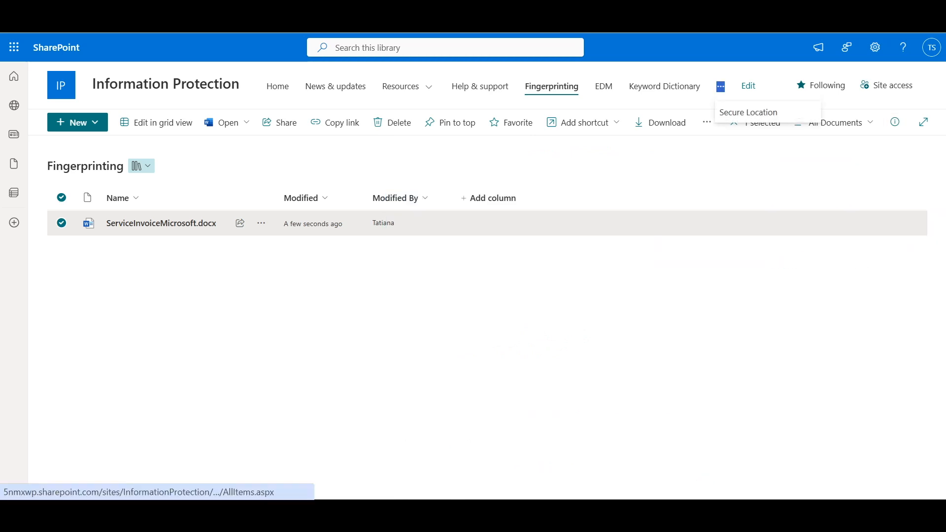
left_click(748, 113)
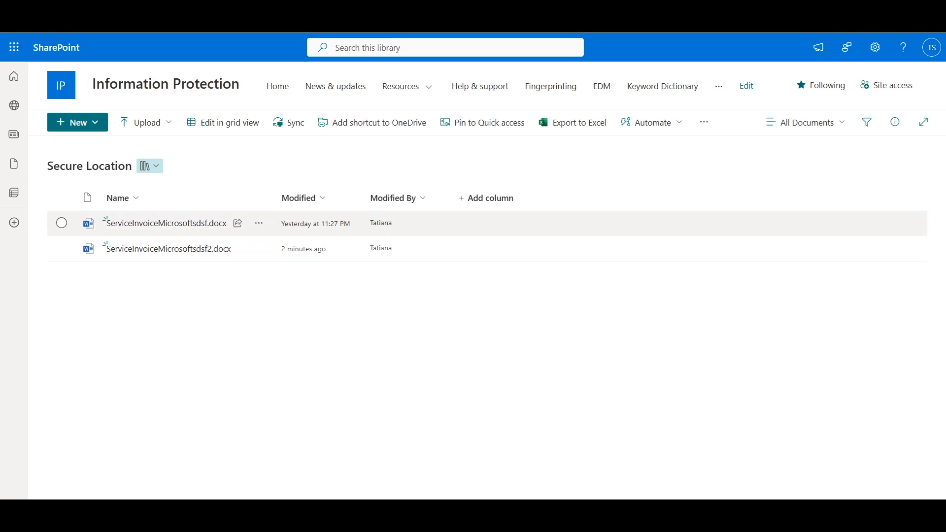
left_click(550, 86)
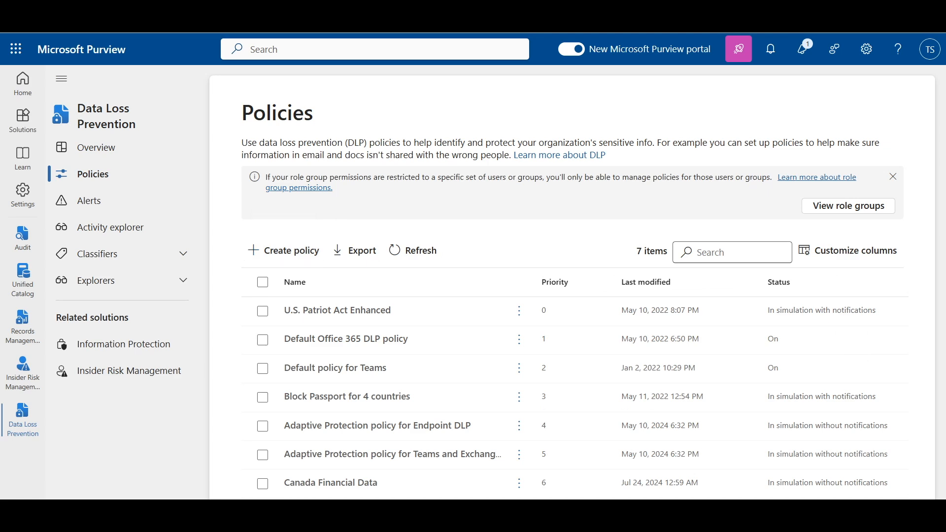
Step: Switch to the Data Loss Prevention policies in Microsoft Purview and start a custom policy named "Service Invoice FPT"
left_click(284, 250)
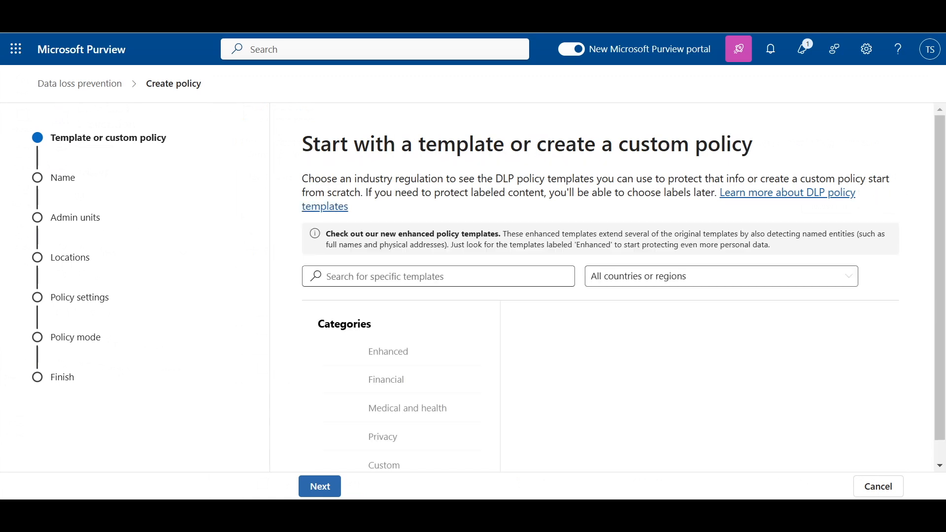
left_click(320, 487)
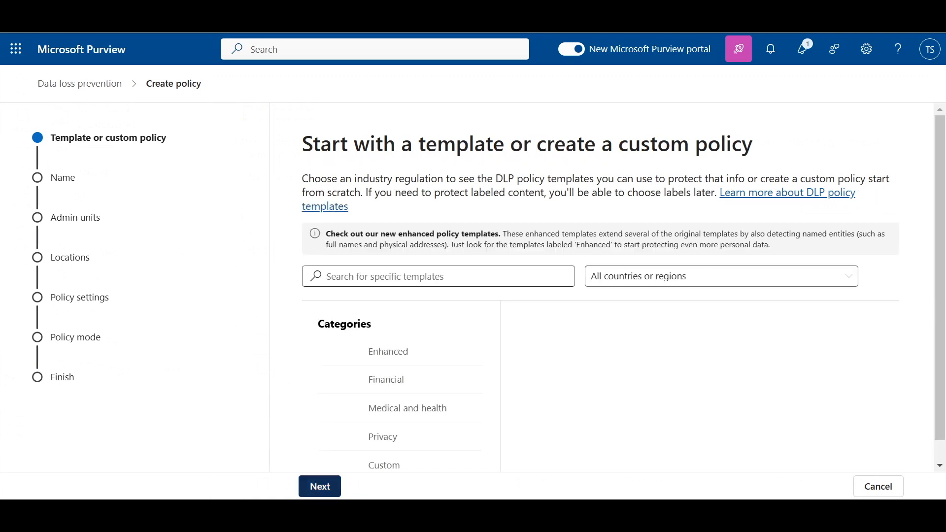
key("ctrl+a")
type("Service Invoice FPT")
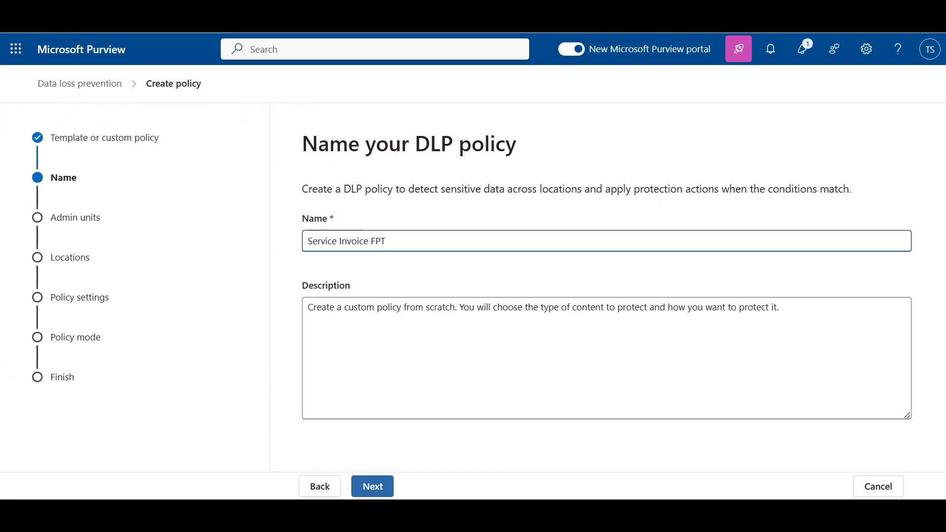
Step: Keep the policy name and default admin units, and limit the policy locations to SharePoint sites only
left_click(373, 486)
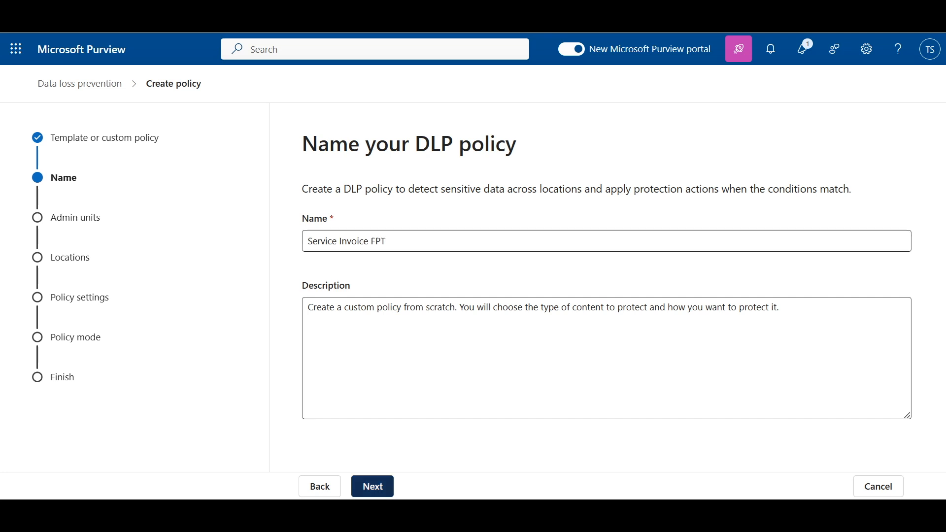
left_click(373, 486)
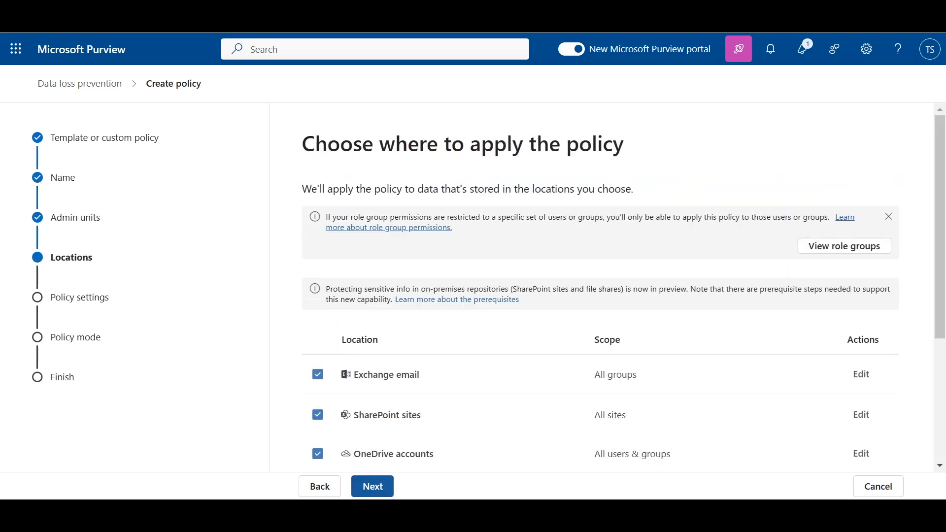
left_click(318, 375)
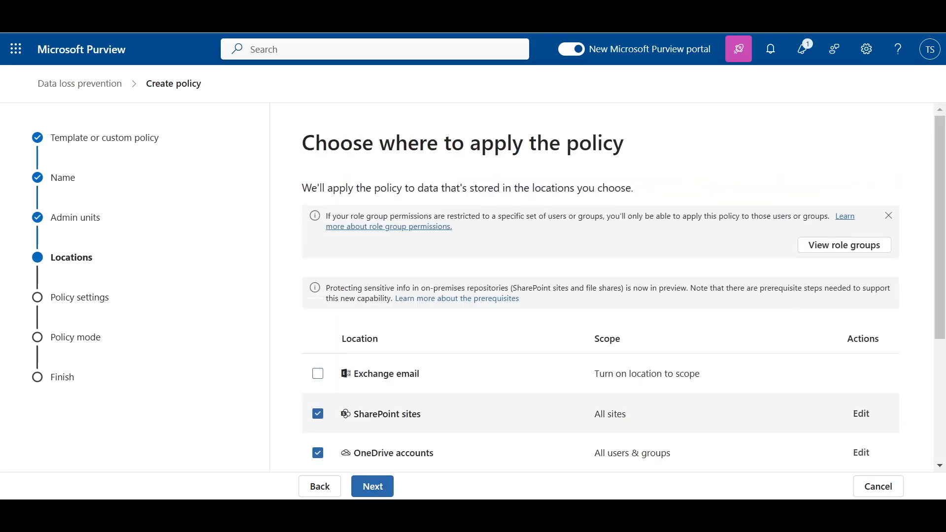
scroll(318, 397, "down", 1)
left_click(317, 379)
left_click(318, 420)
left_click(318, 460)
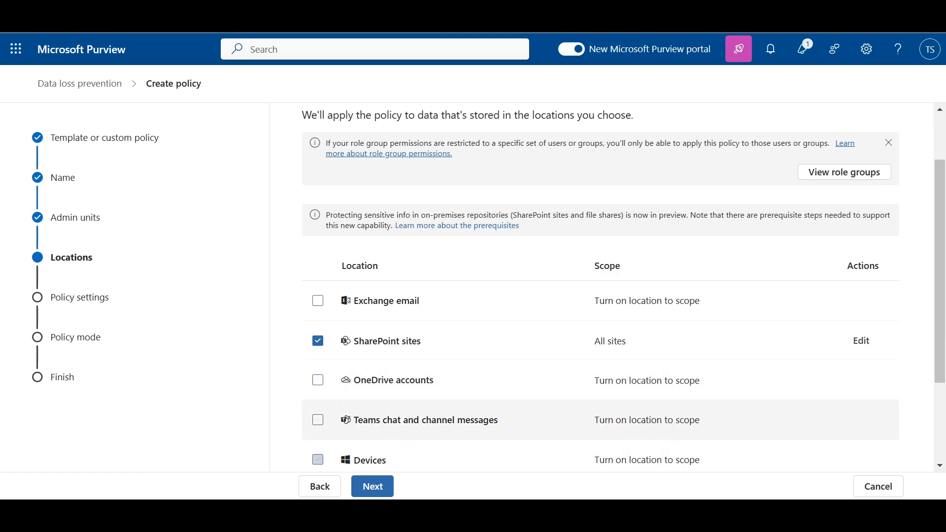
scroll(318, 419, "down", 2)
left_click(318, 372)
left_click(318, 412)
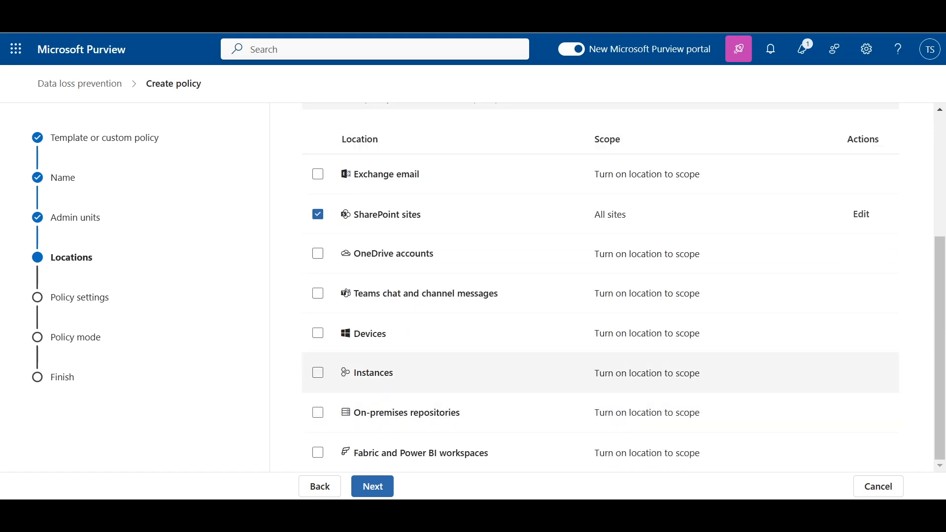
Step: Scope the SharePoint sites location to the specific site Information Protection
scroll(318, 372, "up", 3)
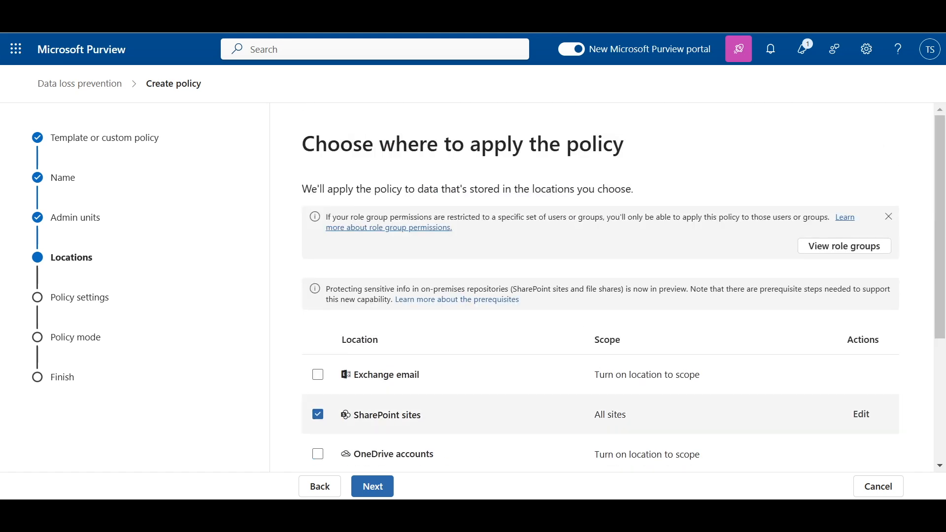
left_click(861, 414)
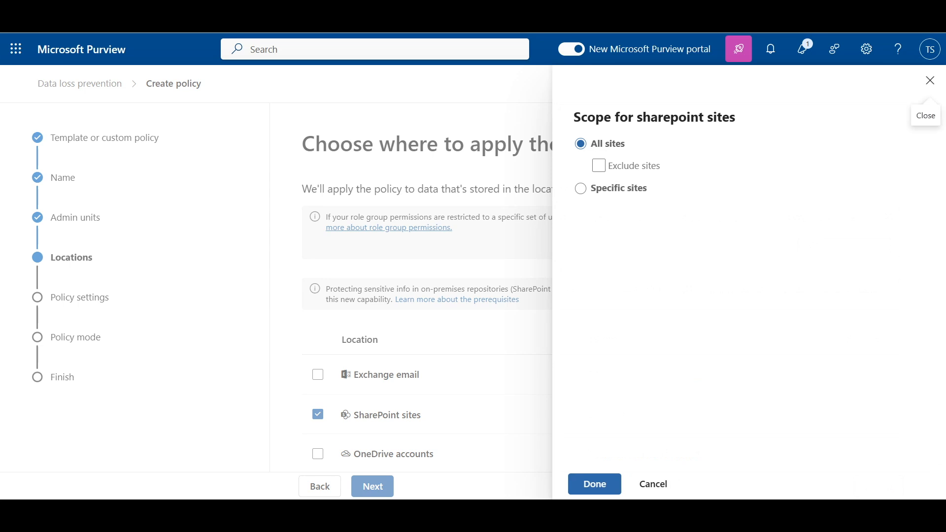
left_click(581, 188)
left_click(613, 203)
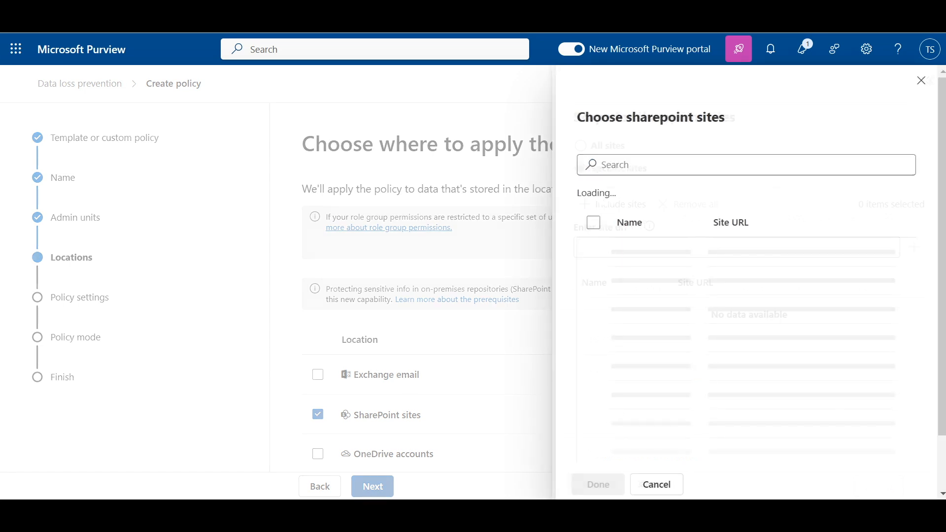
left_click(590, 251)
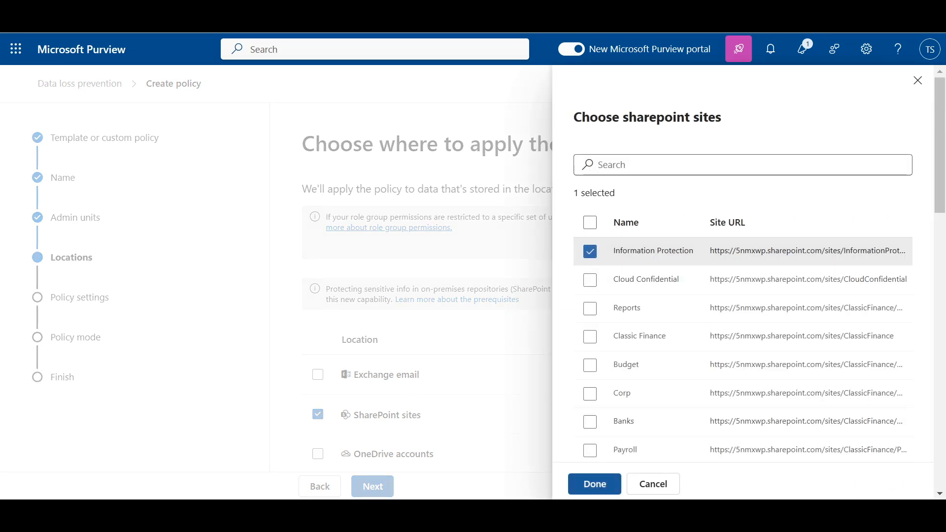
left_click(595, 484)
left_click(594, 484)
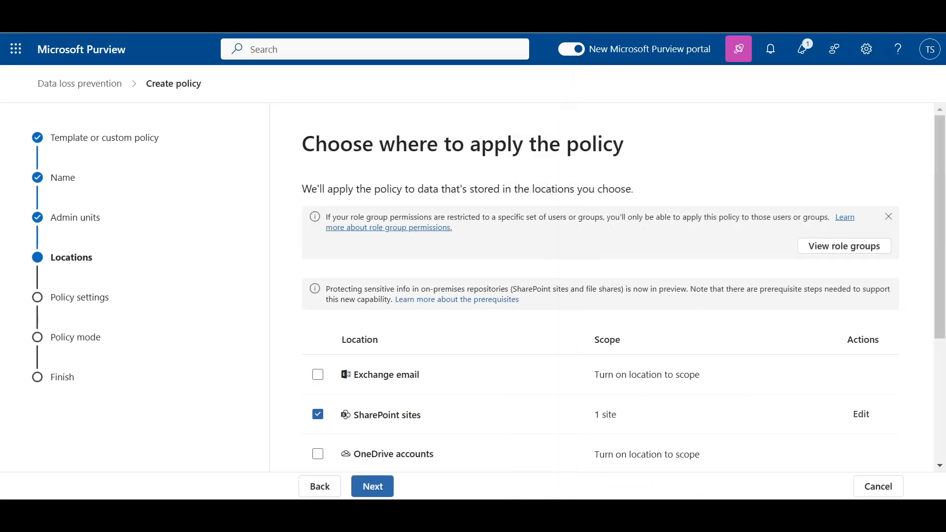
Step: Proceed with customized advanced DLP rules and start a new rule named "Service Invoice FPT Rule1"
left_click(372, 486)
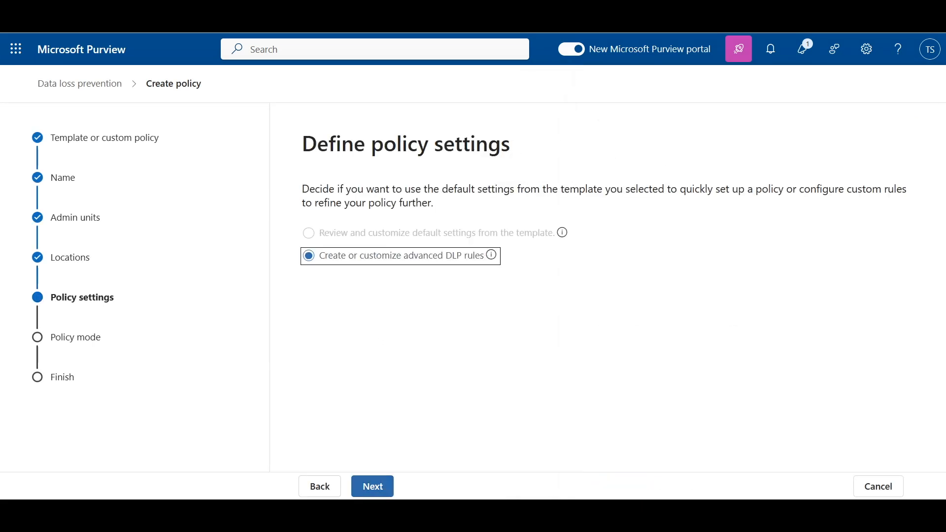
left_click(373, 486)
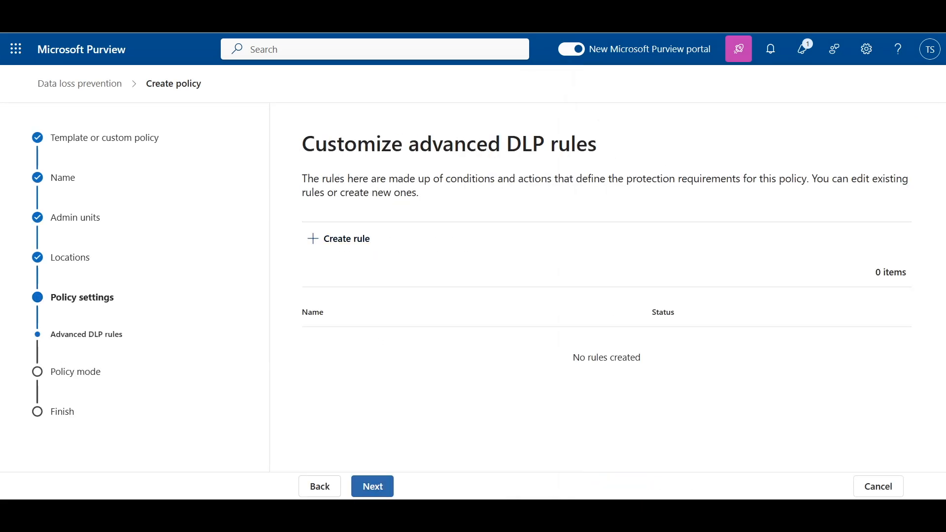
left_click(346, 239)
left_click(609, 193)
type("Service Invoice FPT")
type(" Rule")
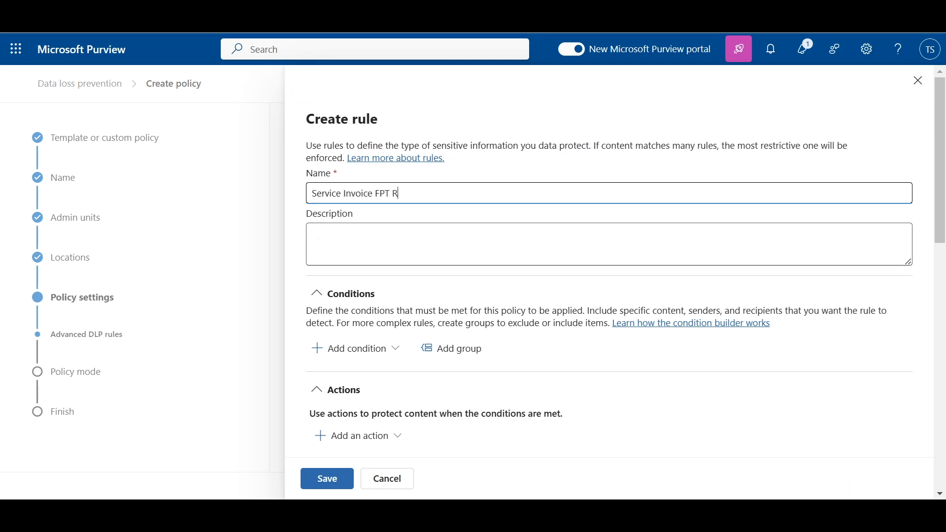
Step: Add a Content contains condition to the rule that matches the sensitive info type Service Invoice
scroll(609, 296, "down", 1)
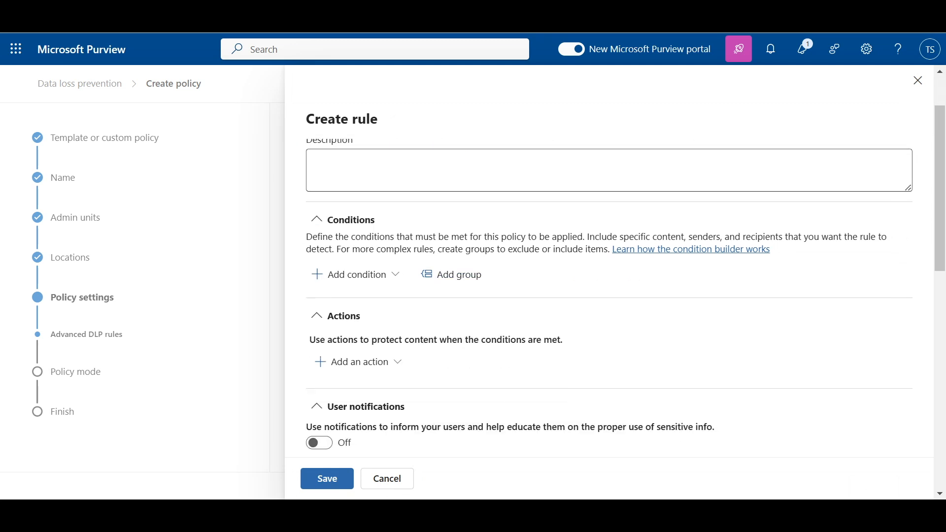
left_click(356, 274)
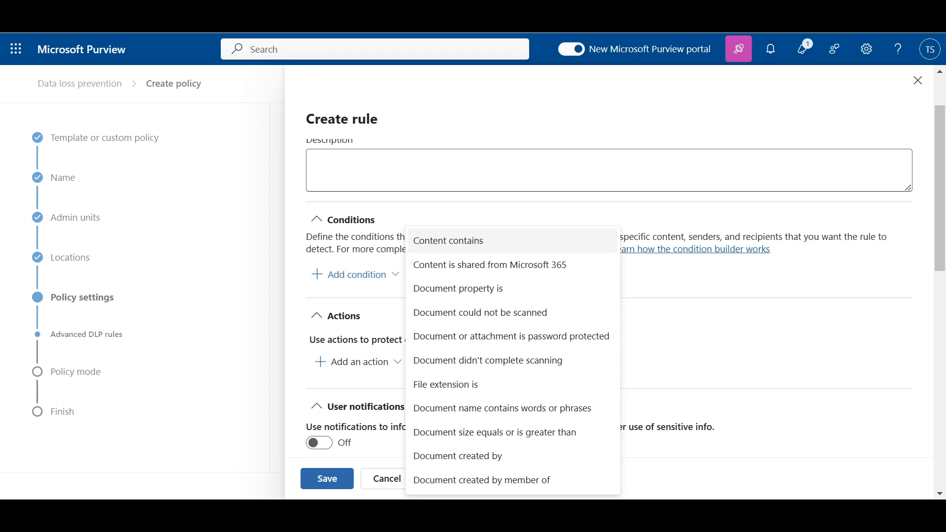
left_click(448, 241)
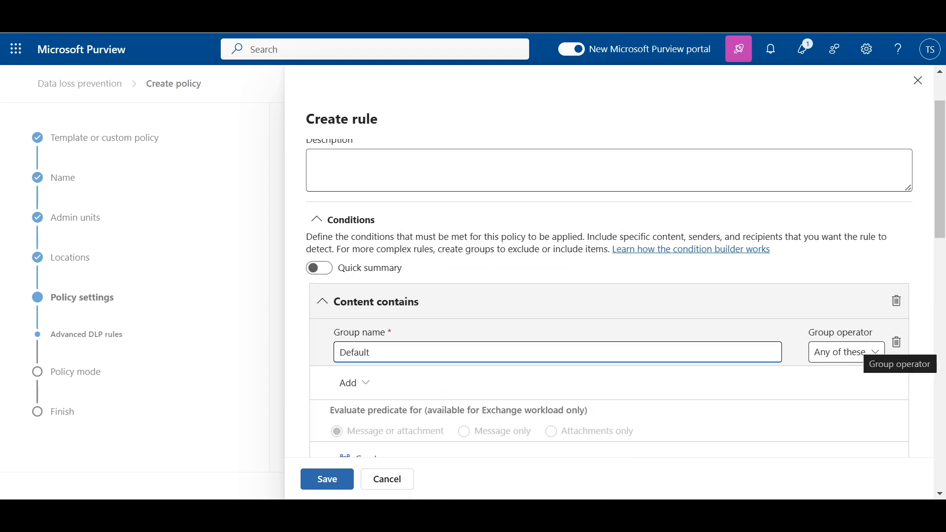
left_click(355, 383)
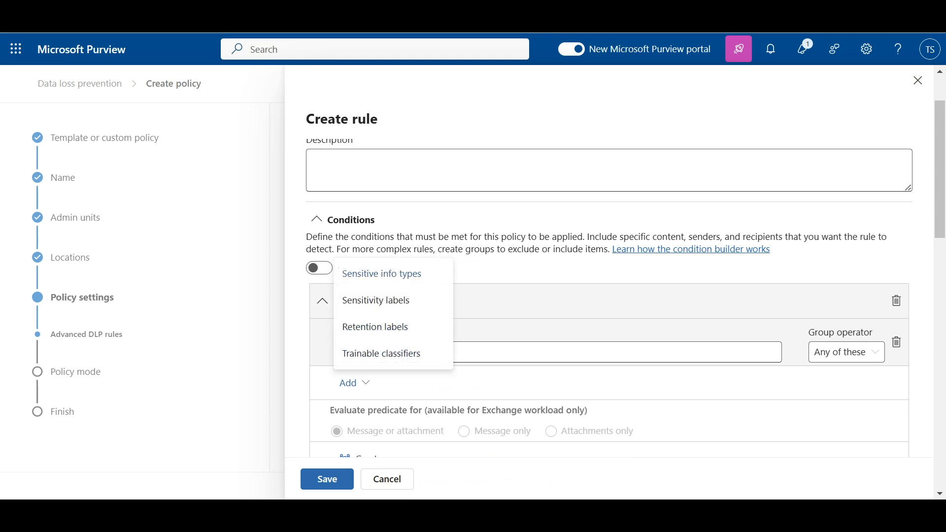
left_click(382, 273)
left_click(689, 165)
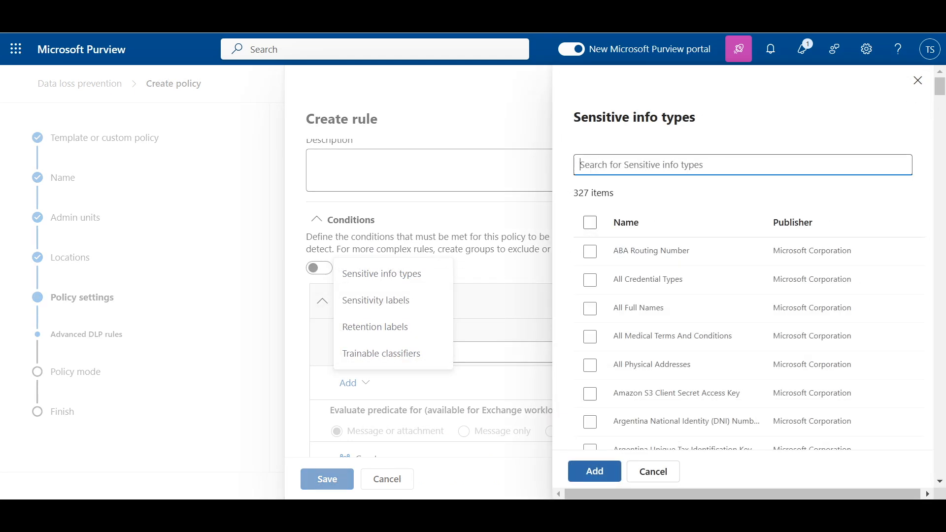
type("Service Invoice")
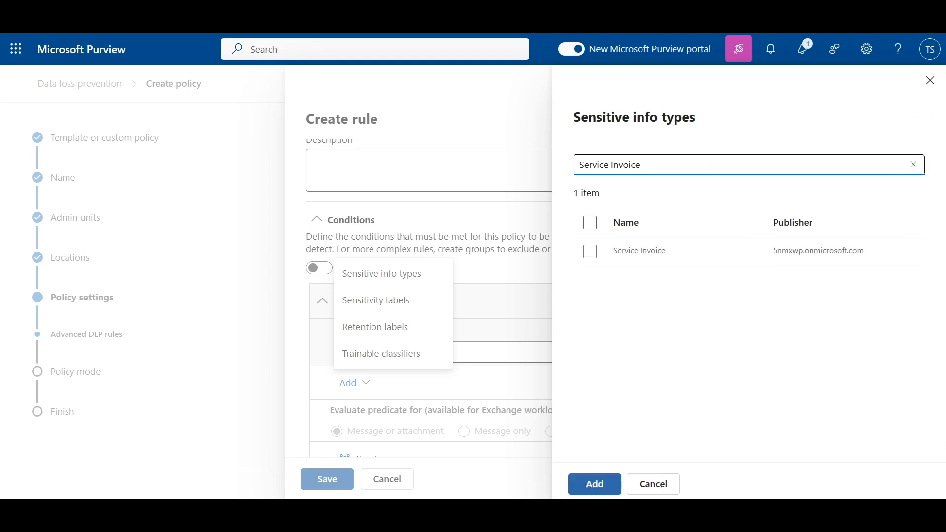
left_click(590, 251)
left_click(590, 251)
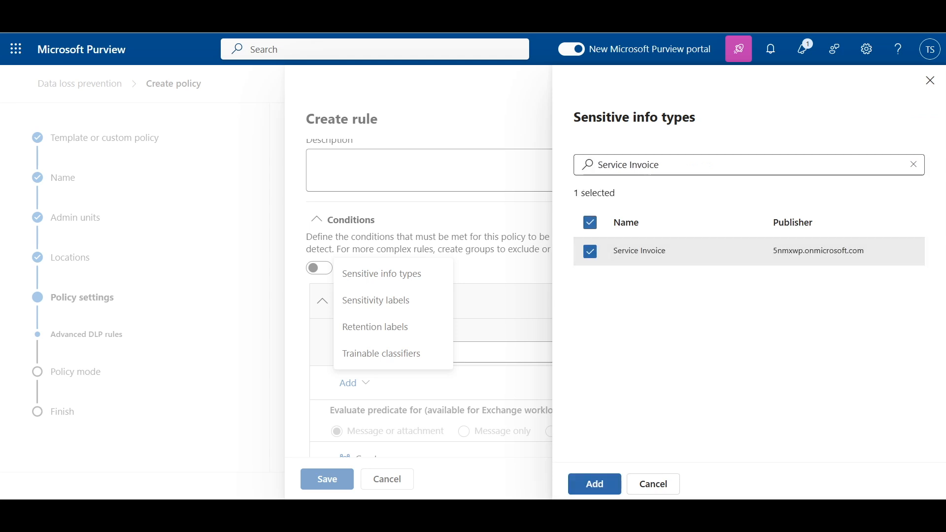
left_click(595, 484)
left_click_drag(333, 336, 396, 337)
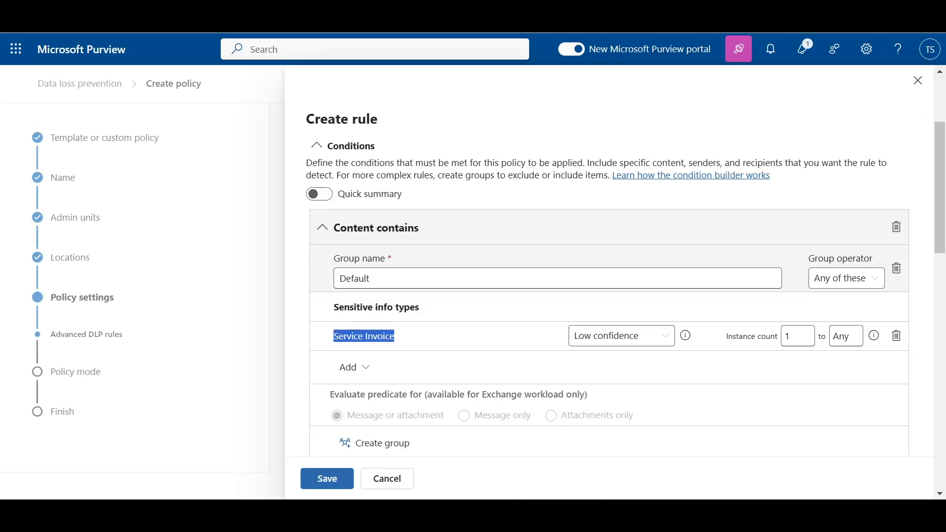
Step: Add the action to restrict access or encrypt content in Microsoft 365 locations, set to block everyone
scroll(610, 289, "down", 3)
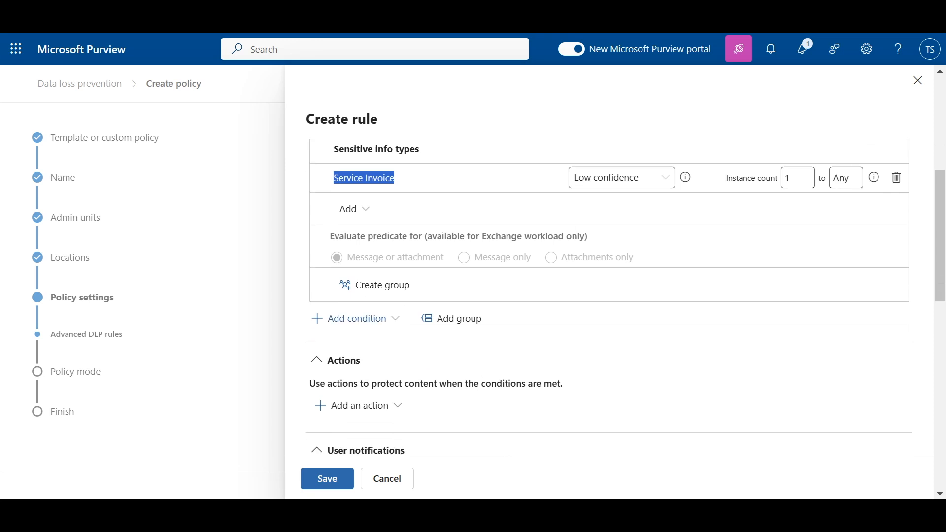
scroll(359, 268, "down", 3)
left_click(359, 268)
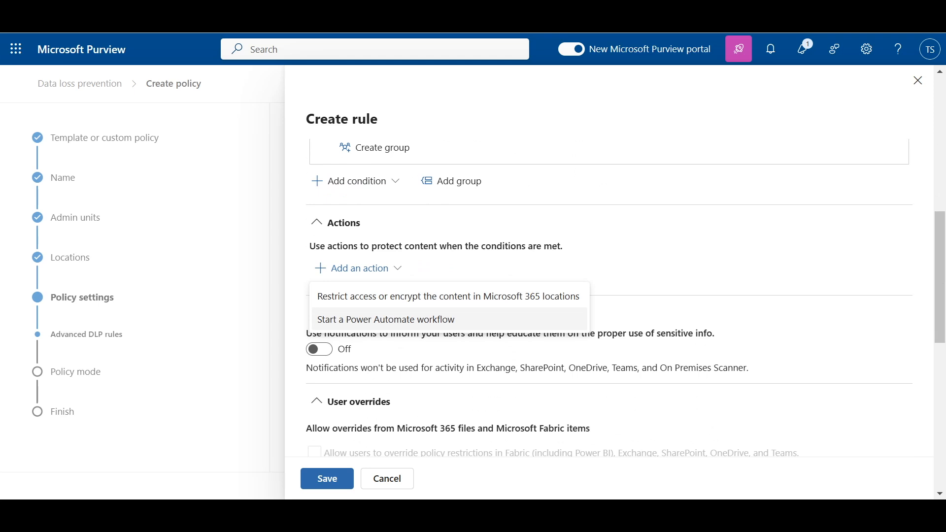
left_click(386, 320)
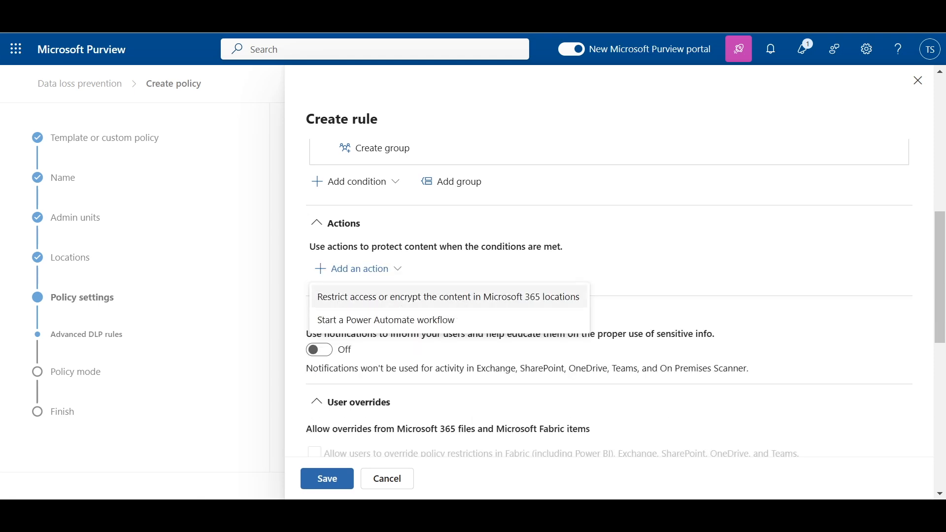
left_click(450, 300)
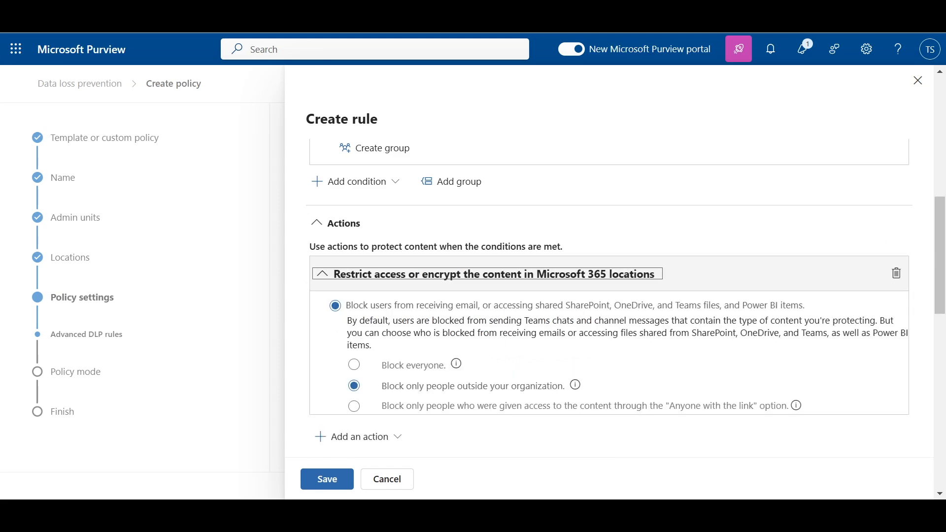
scroll(609, 286, "down", 2)
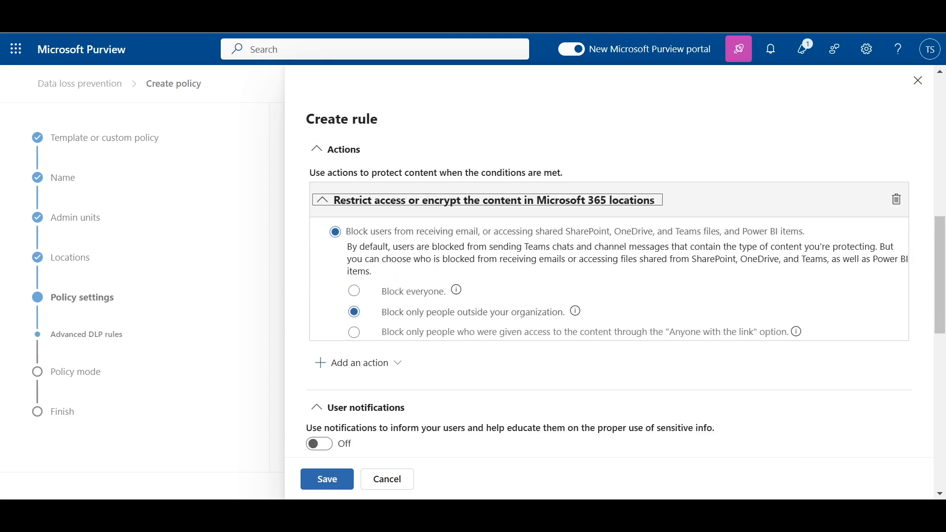
left_click(354, 290)
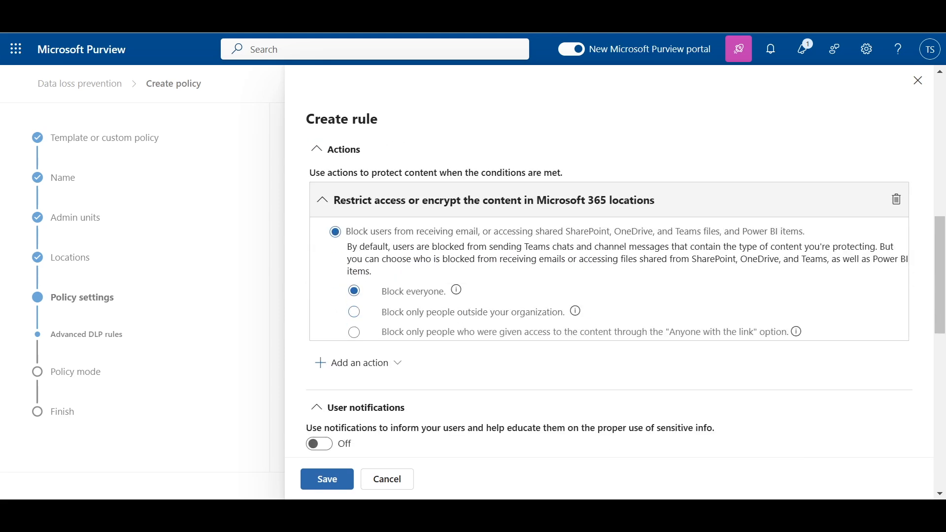
Step: Turn on user notifications and notify users in Office 365 service with a policy tip or email
scroll(608, 296, "down", 1)
scroll(609, 295, "down", 2)
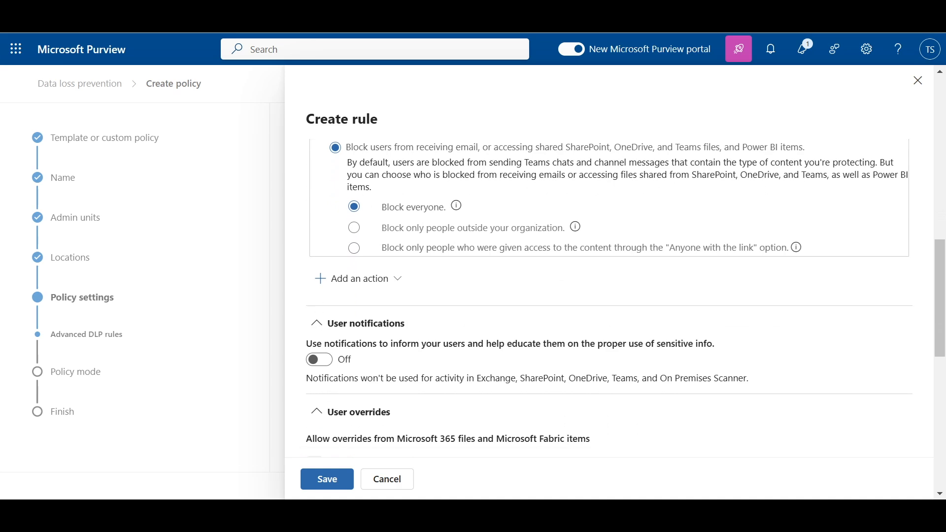
left_click(319, 222)
scroll(609, 295, "up", 1)
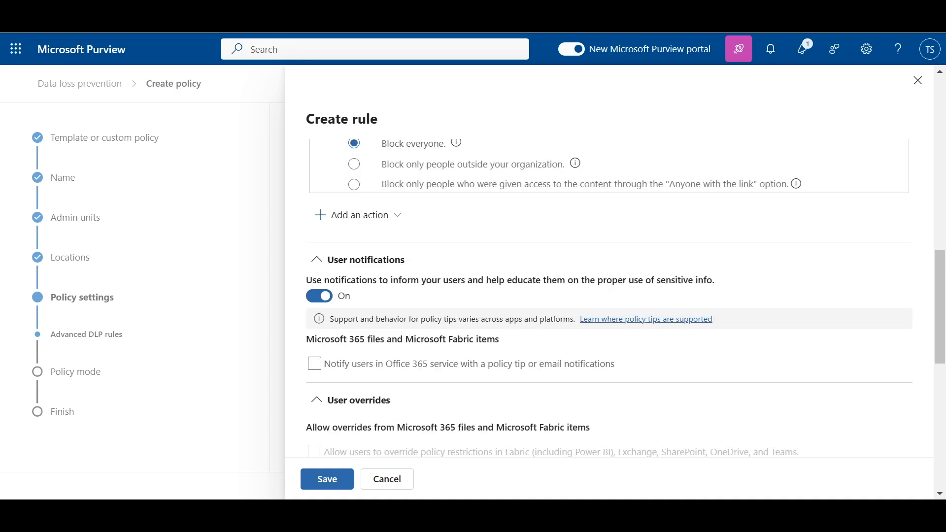
left_click(314, 363)
scroll(609, 296, "down", 2)
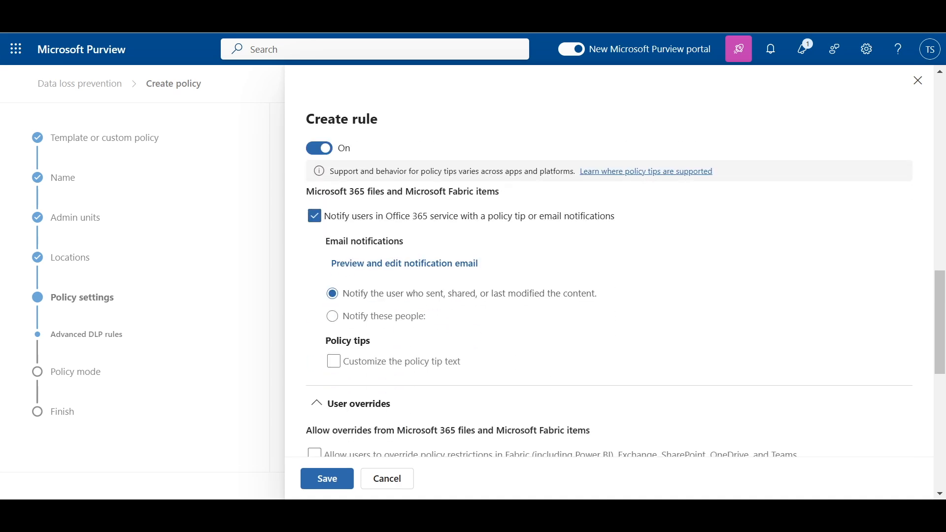
Step: Customize the policy tip text as "DO NOT MODIFY!!!" and save the rule
left_click(334, 361)
left_click(627, 392)
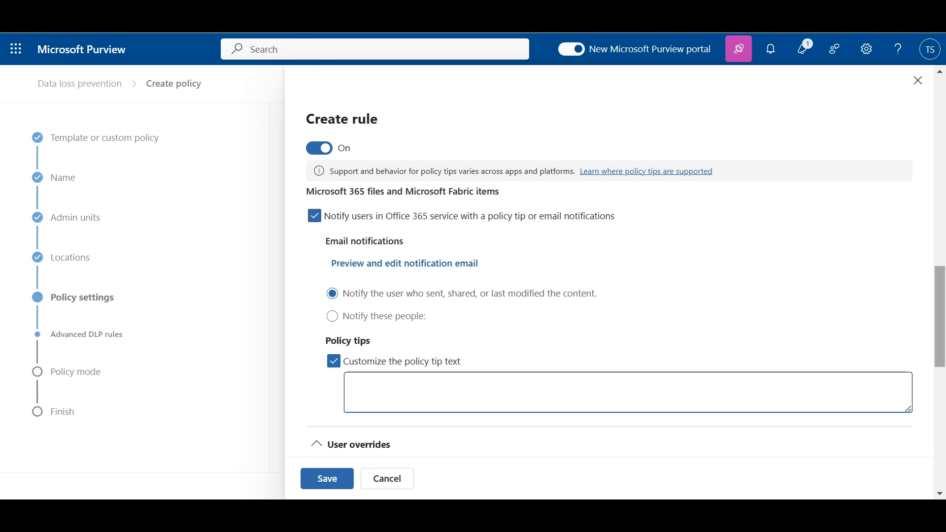
type("DO NOT MODIFY!")
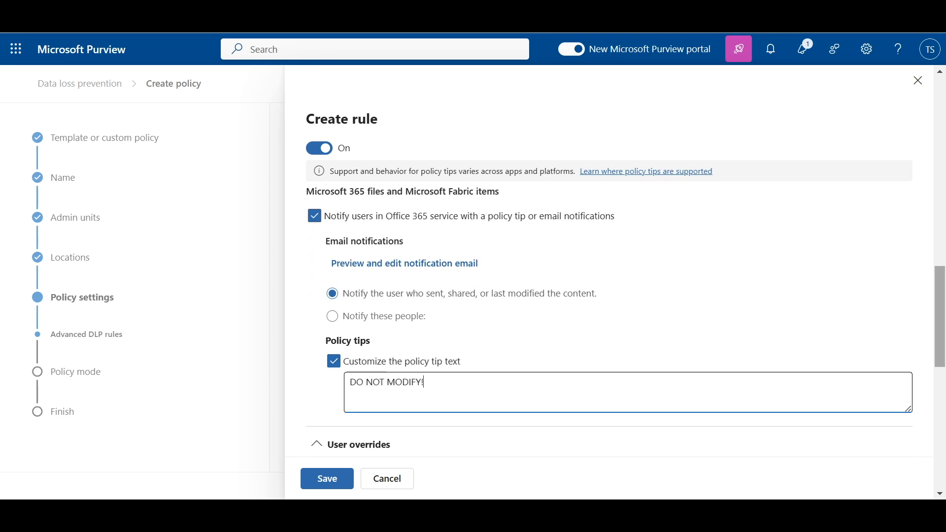
type("!!")
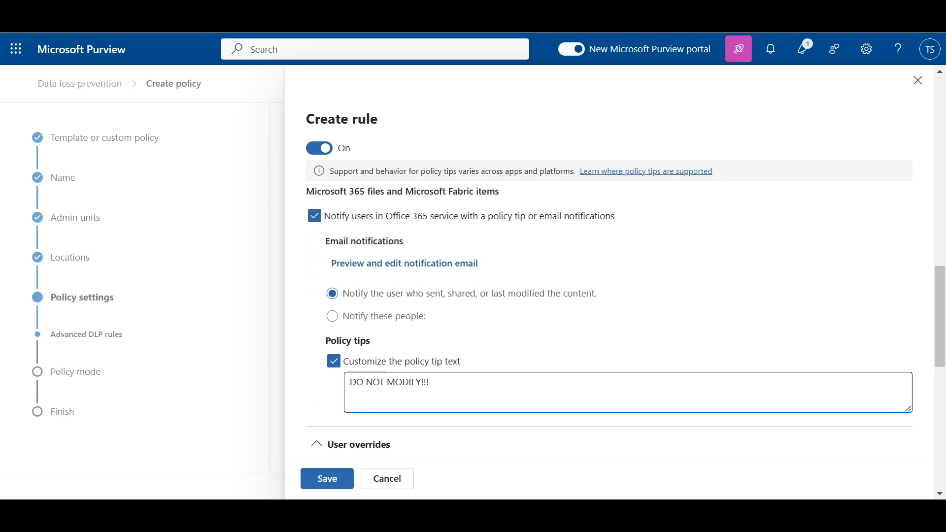
scroll(609, 295, "down", 8)
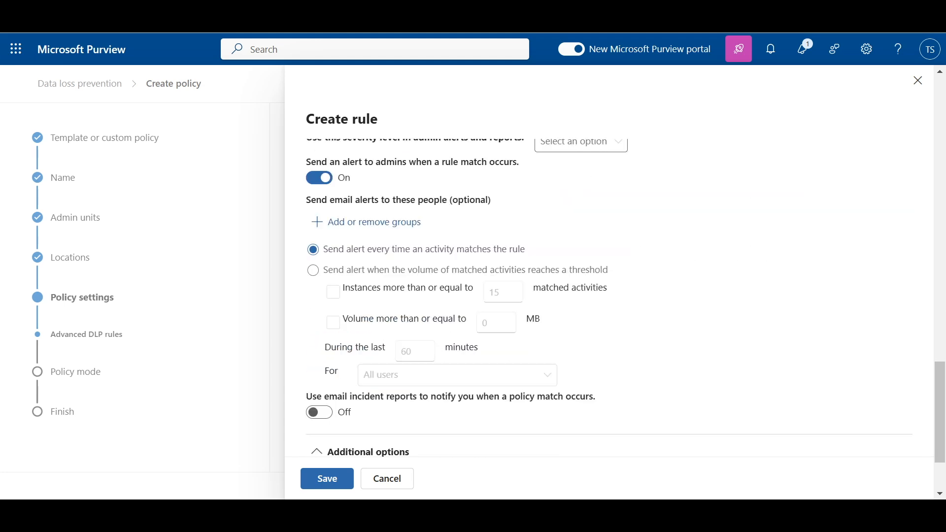
scroll(608, 295, "down", 3)
left_click(327, 479)
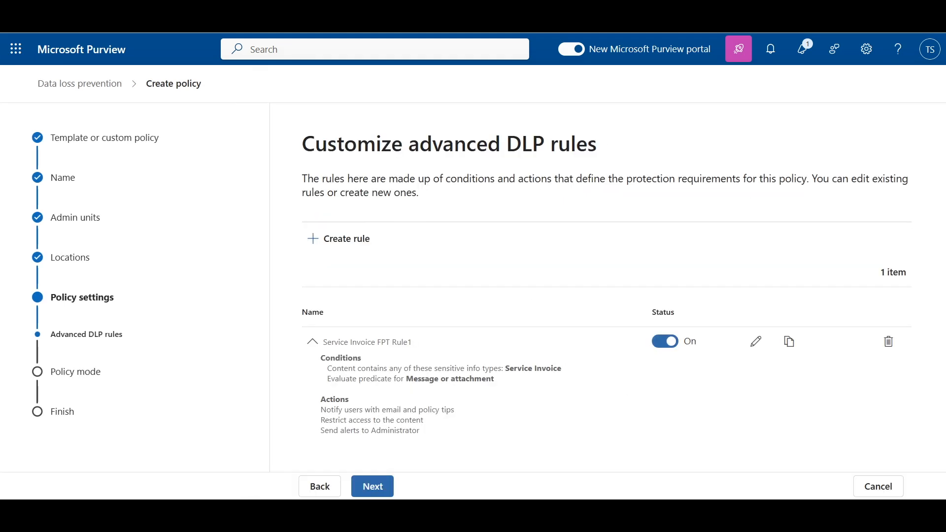
Step: Keep the policy in simulation mode with policy tips shown, submit the Service Invoice FPT policy and close the wizard
left_click(372, 487)
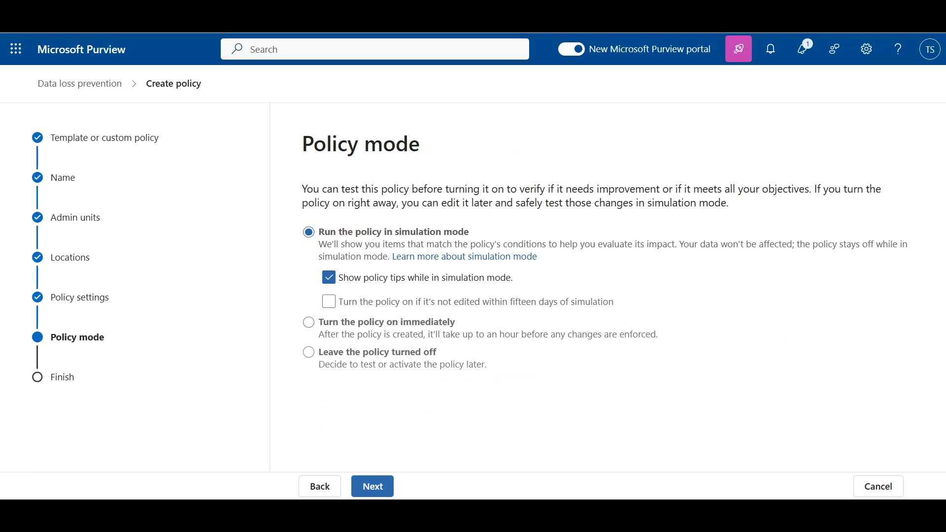
left_click(373, 486)
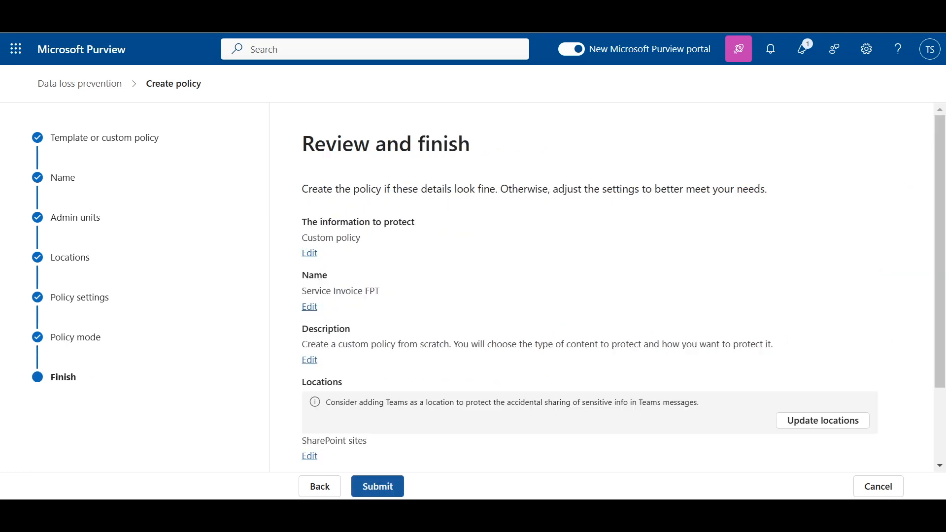
left_click(377, 486)
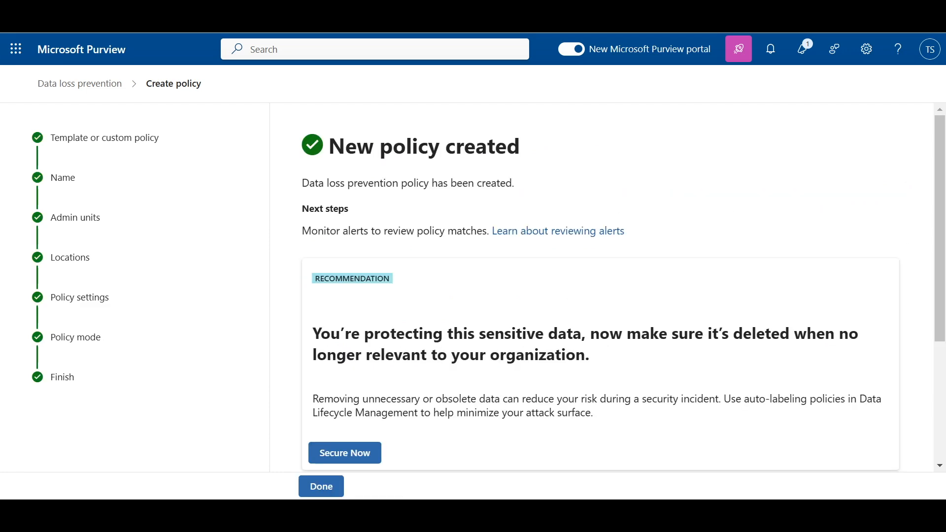
left_click(321, 486)
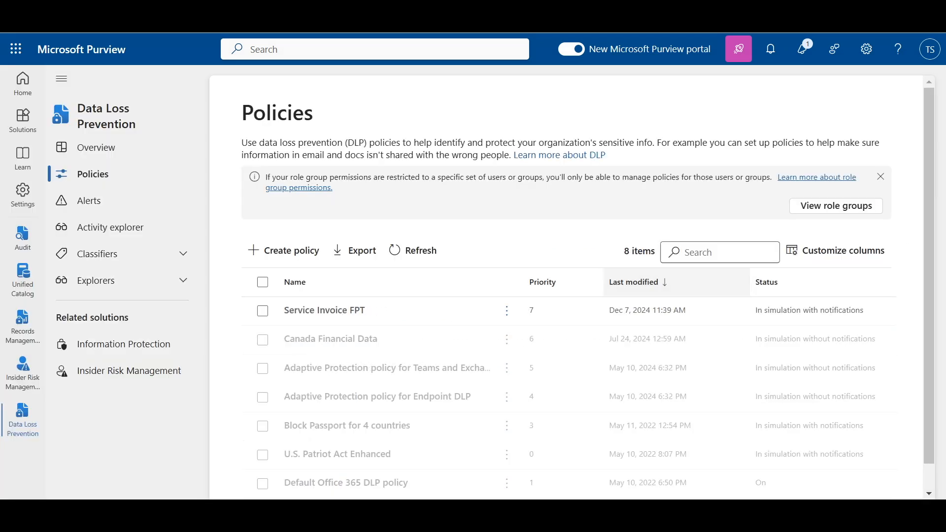
Step: Open the simulation of the Service Invoice FPT policy and examine its scanned items, total matches and SharePoint insights
left_click(324, 311)
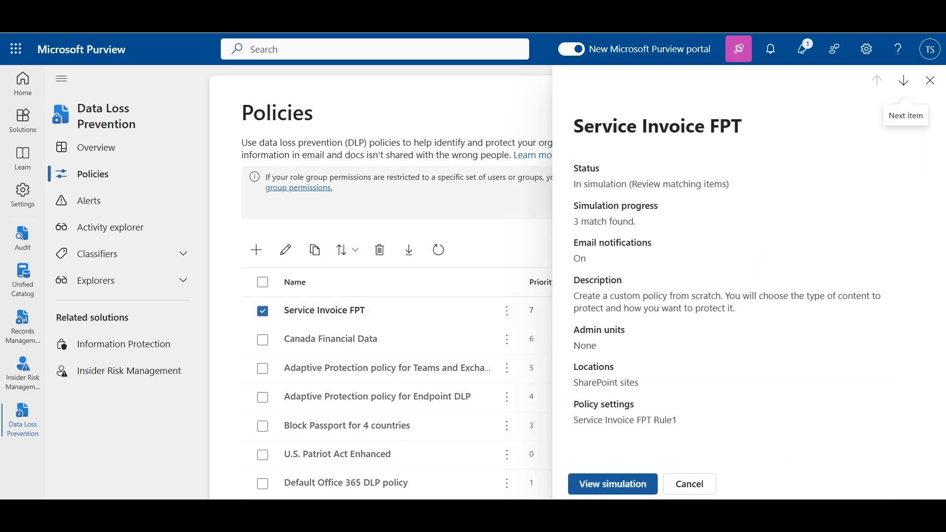
left_click(612, 484)
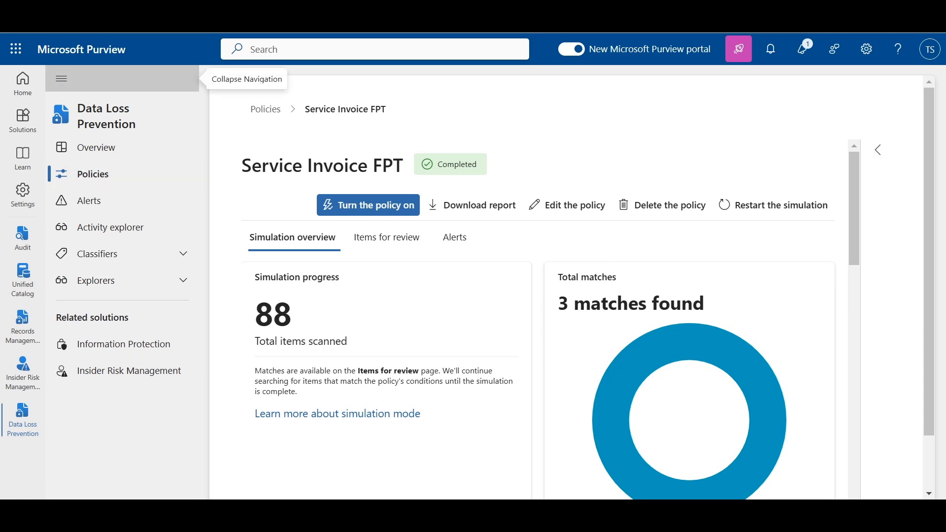
left_click(61, 79)
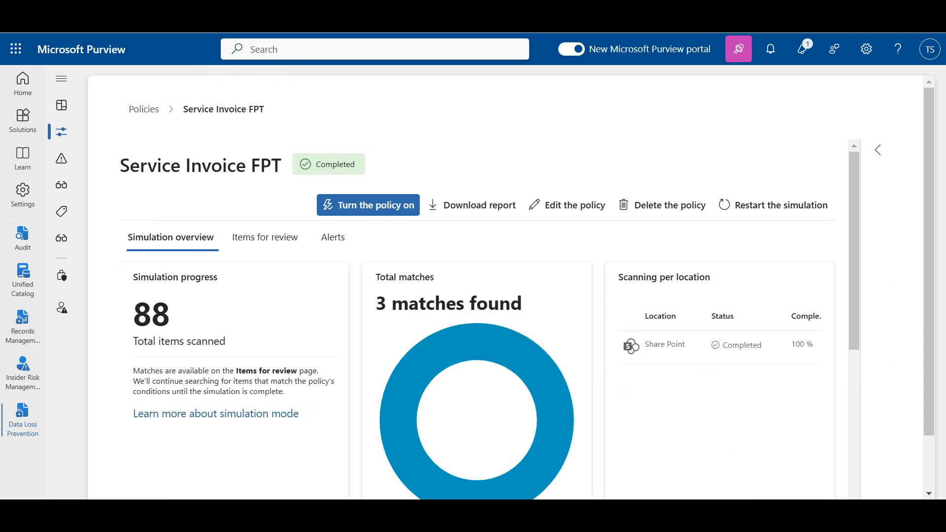
double_click(151, 315)
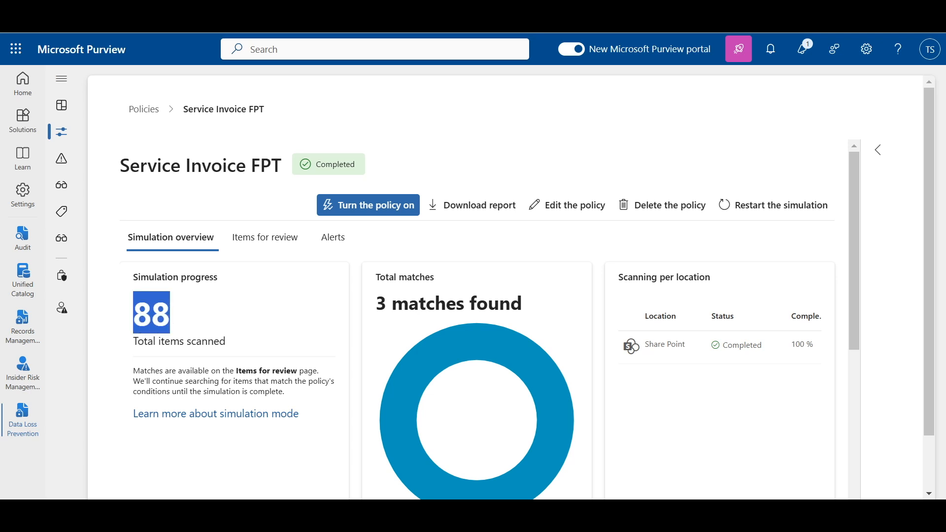
left_click_drag(376, 303, 522, 303)
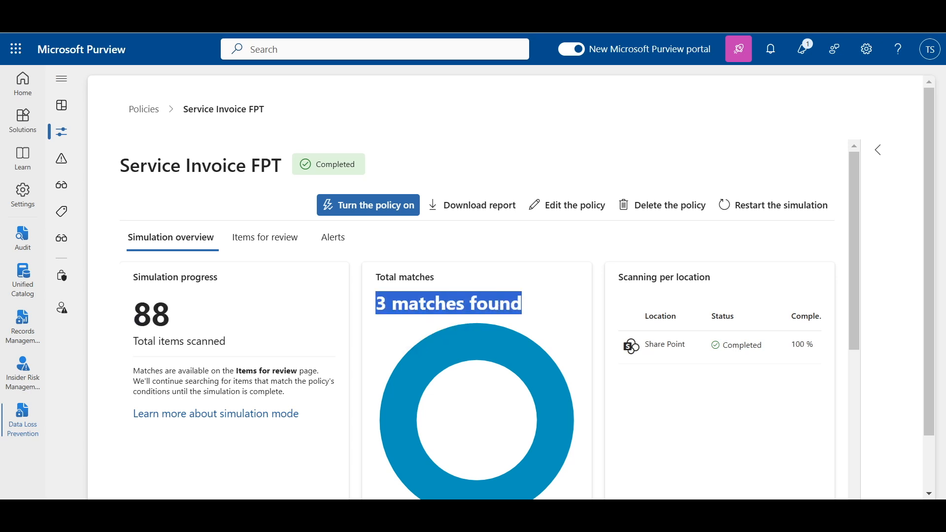
left_click(534, 306)
scroll(534, 315, "down", 5)
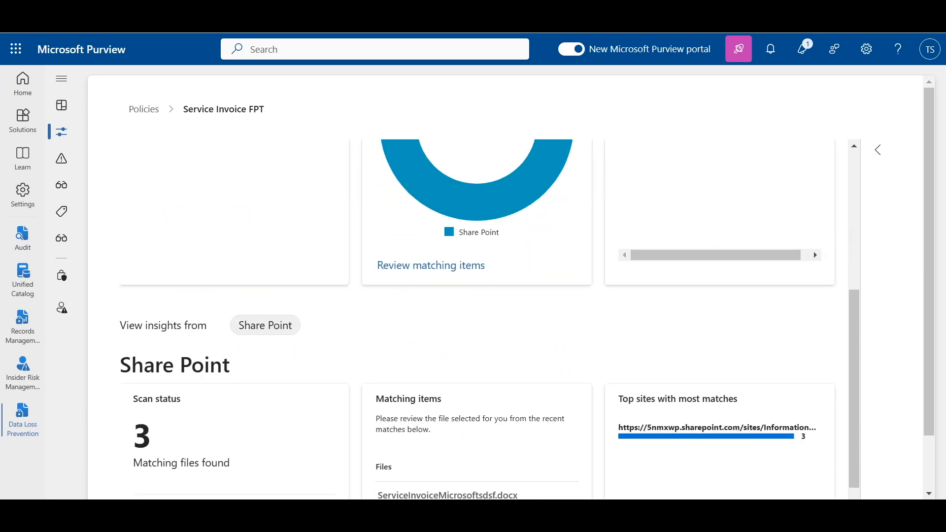
scroll(473, 295, "down", 3)
scroll(472, 296, "up", 8)
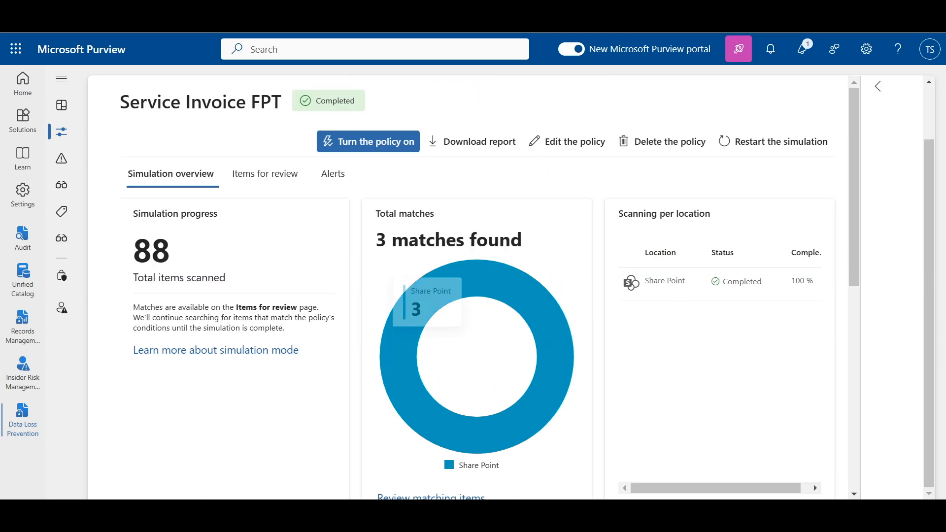
Step: Review the match summary of the second ServiceInvoiceMicrosoftsdsf.docx among the items for review, close its details and export the list
left_click(267, 173)
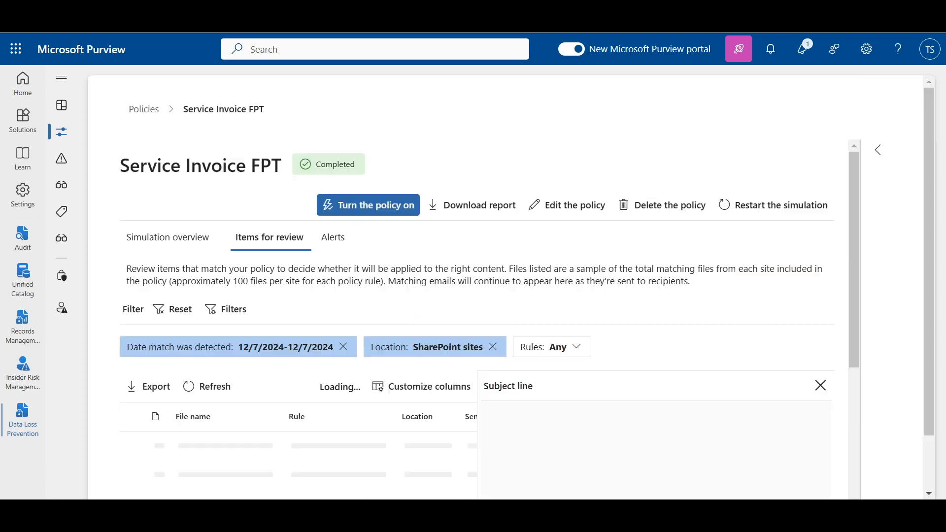
scroll(290, 295, "down", 4)
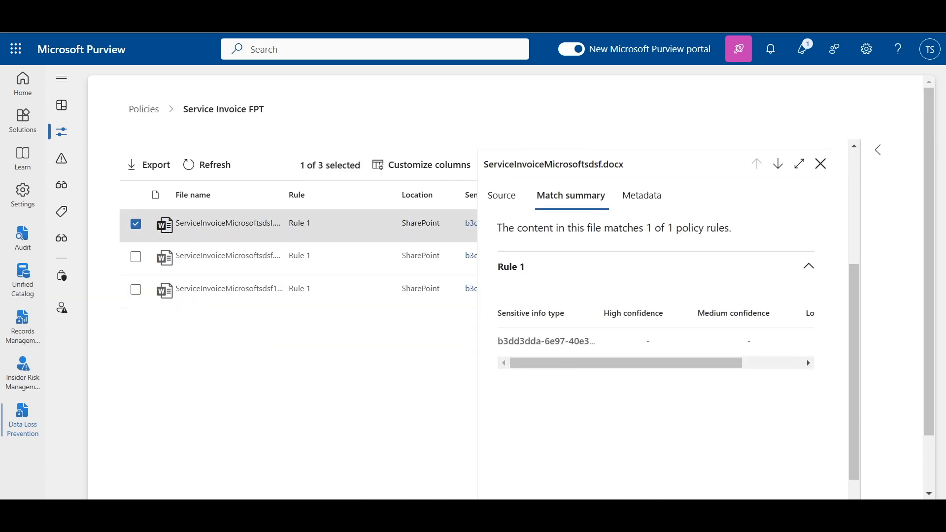
left_click(228, 256)
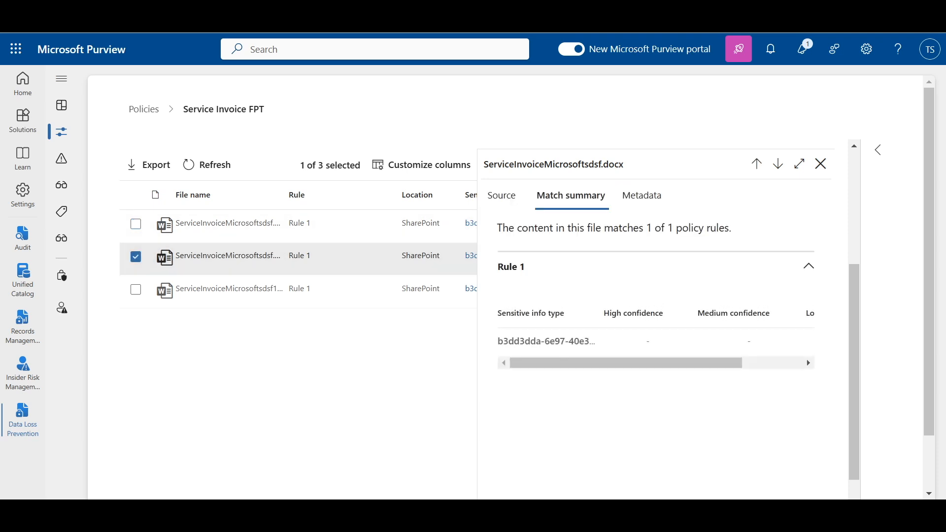
left_click(820, 164)
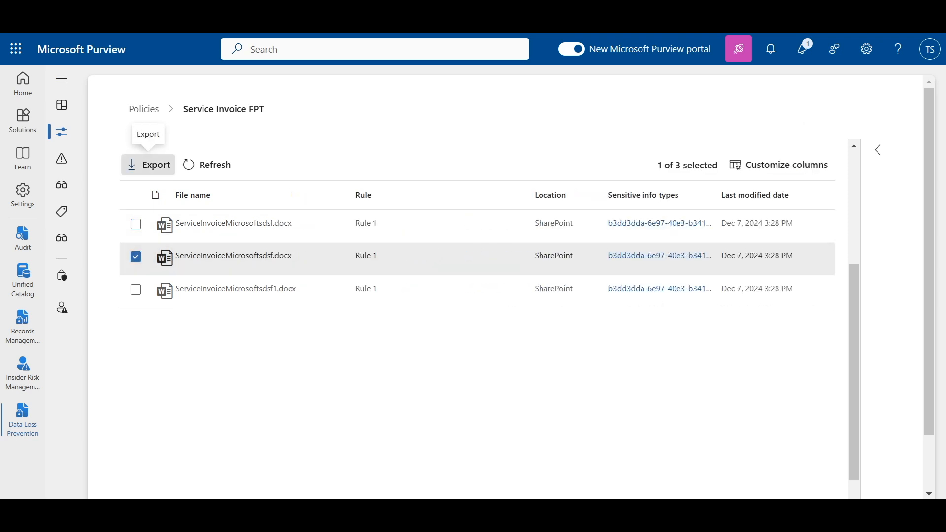
left_click(147, 164)
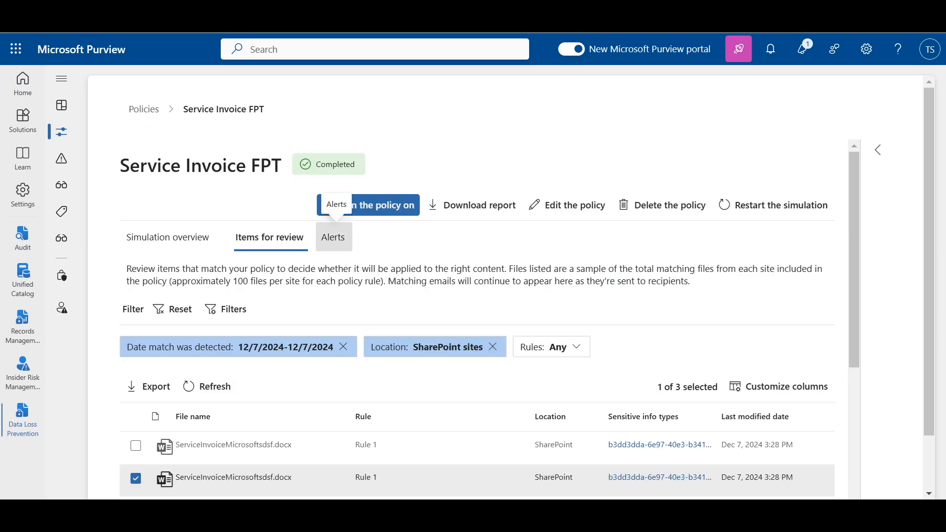
Step: Check the alerts of the policy simulation and return to the simulation overview
left_click(333, 237)
scroll(549, 278, "down", 1)
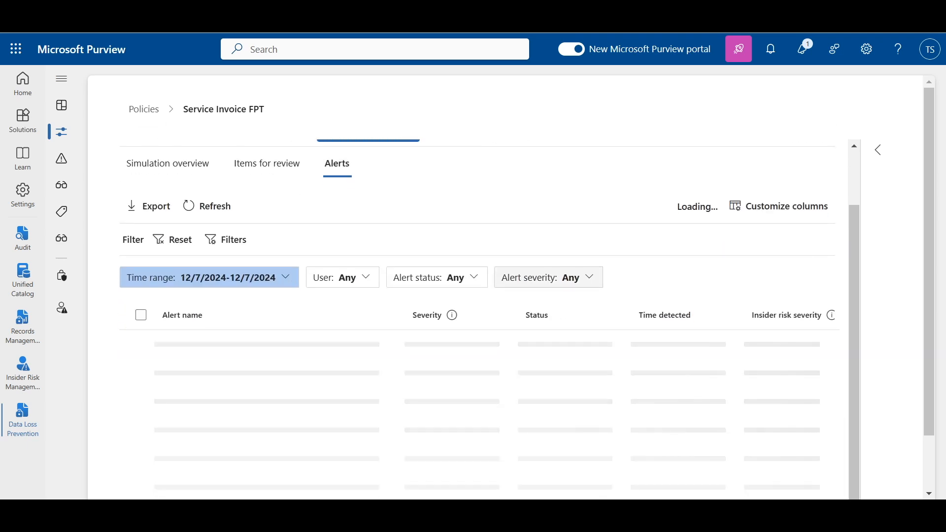
left_click(168, 163)
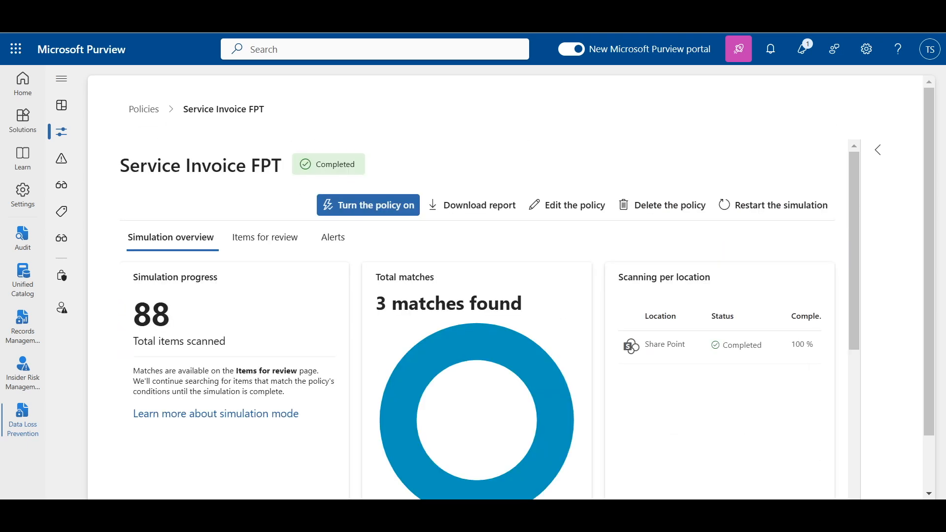
Step: Turn on the Service Invoice FPT policy, confirm its publication and dismiss the notification
left_click(368, 205)
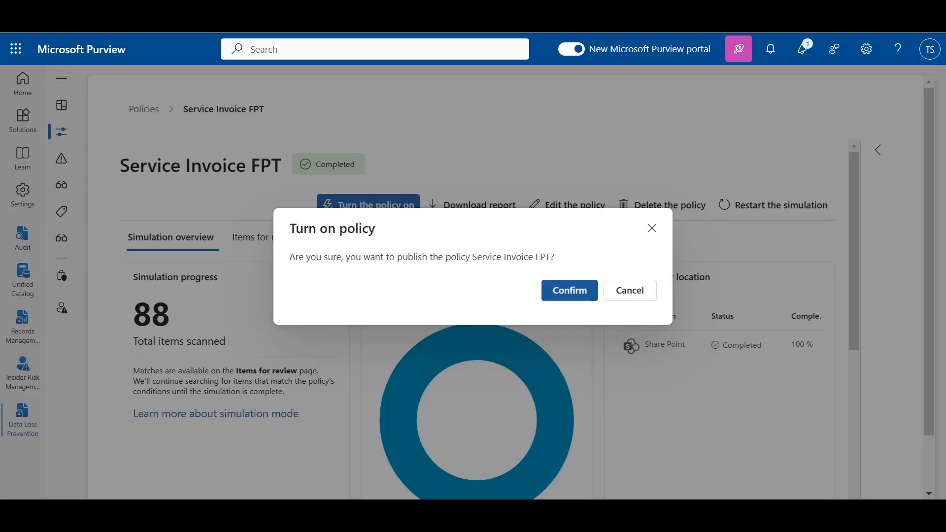
left_click(569, 290)
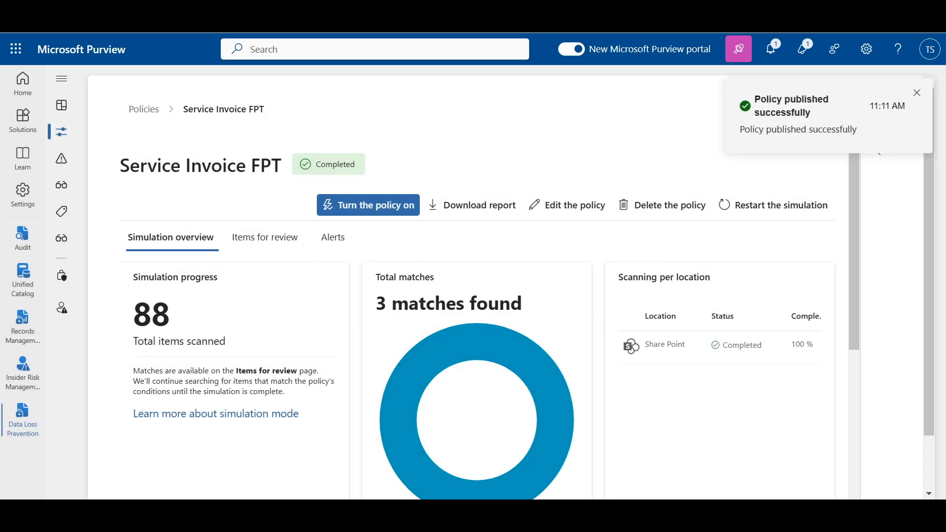
left_click_drag(754, 99, 810, 113)
left_click(916, 93)
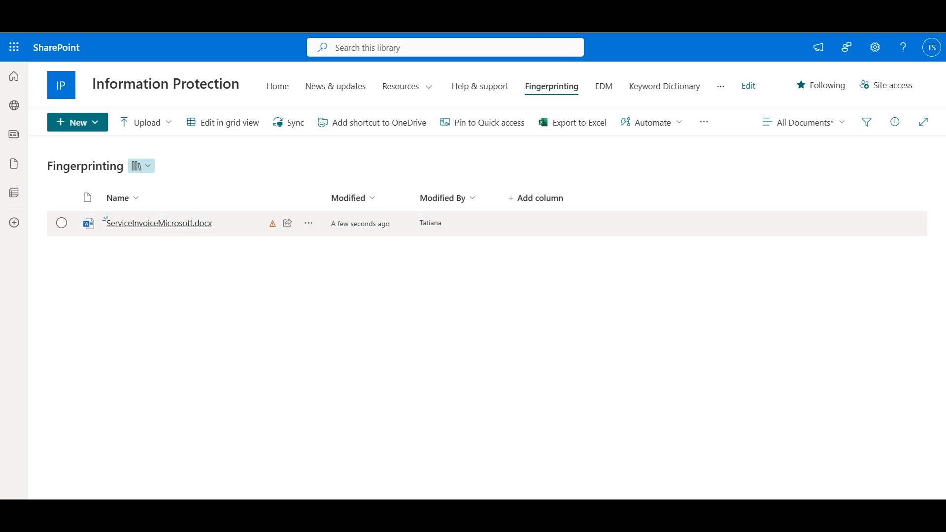
Step: Switch to the Fingerprinting library in SharePoint and inspect the sensitive information warning on ServiceInvoiceMicrosoft.docx
mouse_move(159, 223)
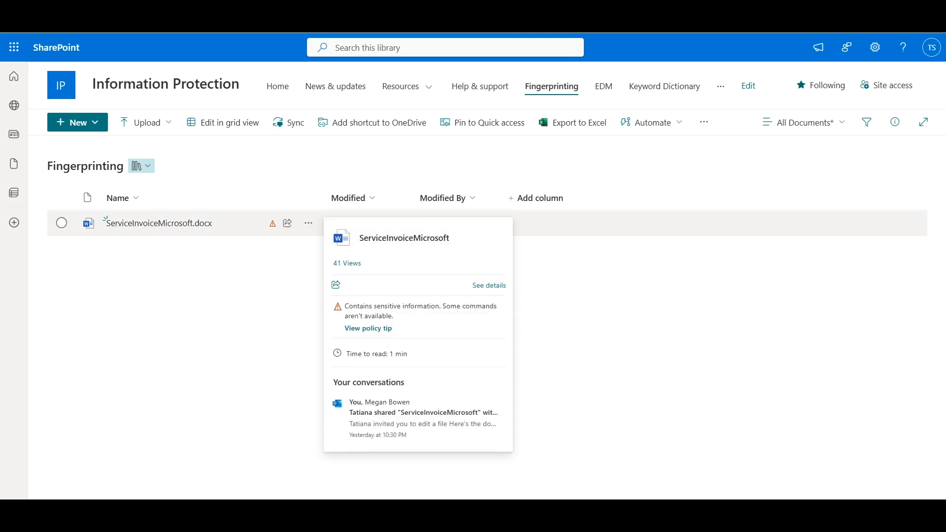
mouse_move(272, 224)
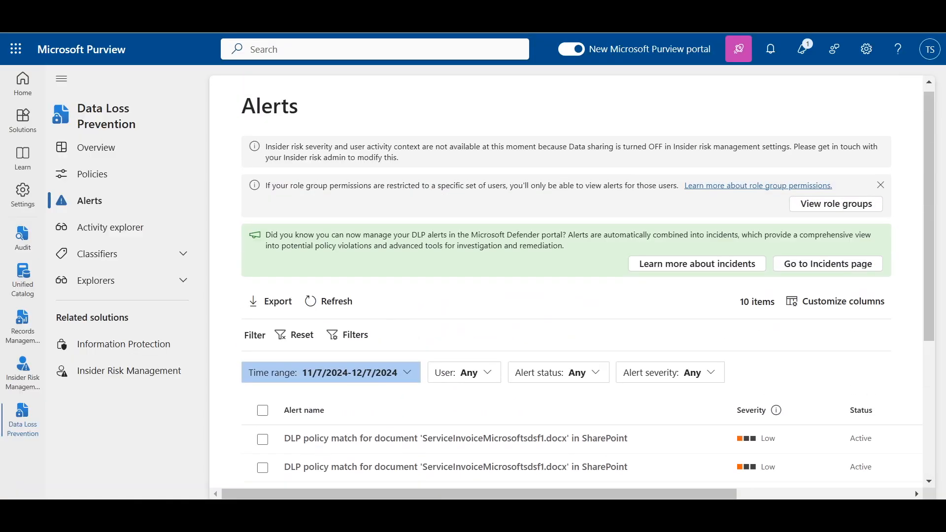
Step: Switch to the Data Loss Prevention alerts in Microsoft Purview and look through the policy matches for SharePoint documents
scroll(492, 217, "down", 5)
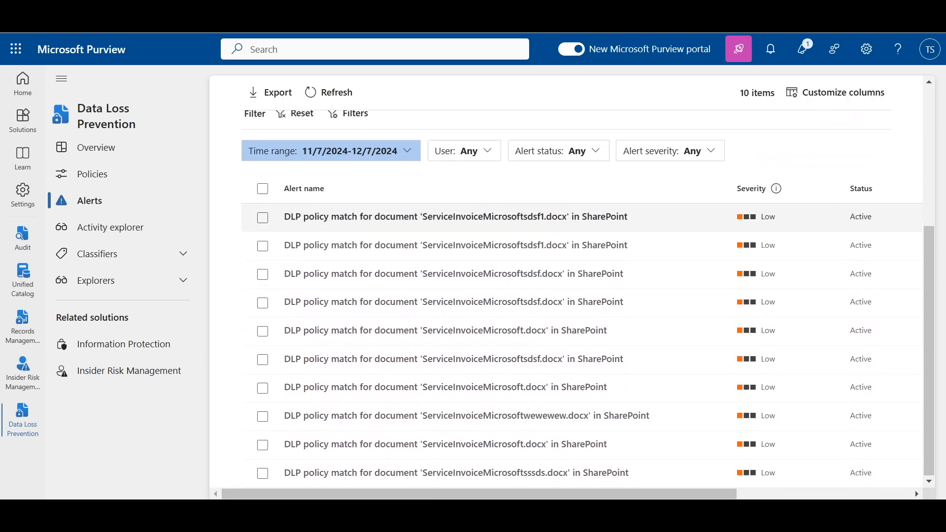